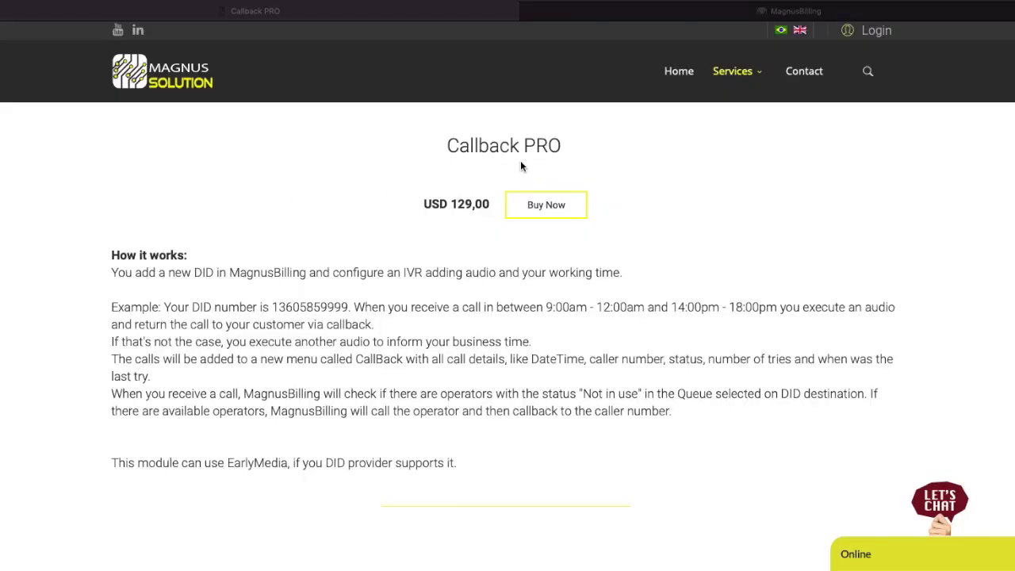
Highlight the Callback PRO title and the word EarlyMedia in the product description.
{"action": "left_click_drag", "start_coordinate": [449, 153], "coordinate": [570, 150]}
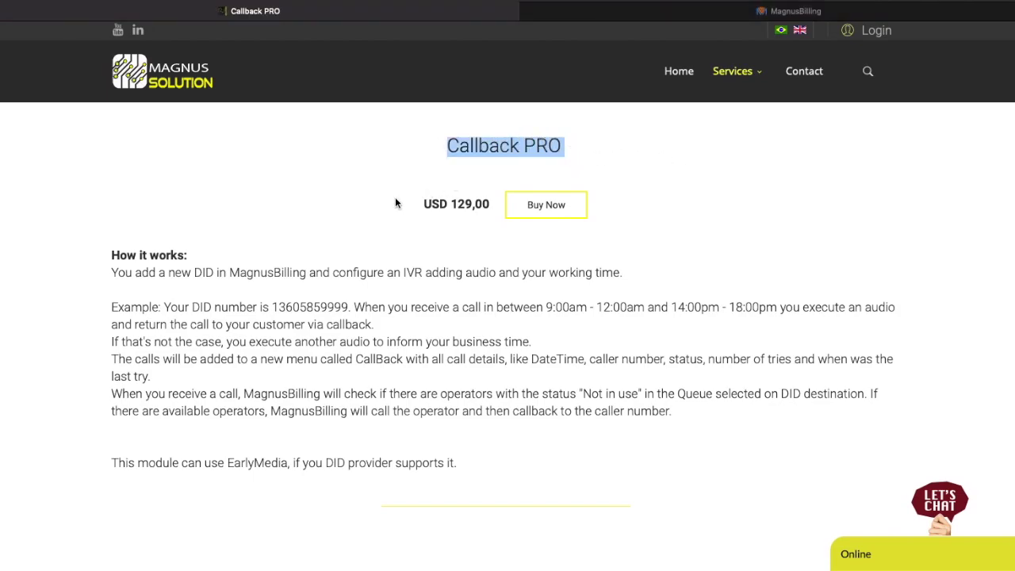
{"action": "left_click", "coordinate": [331, 268]}
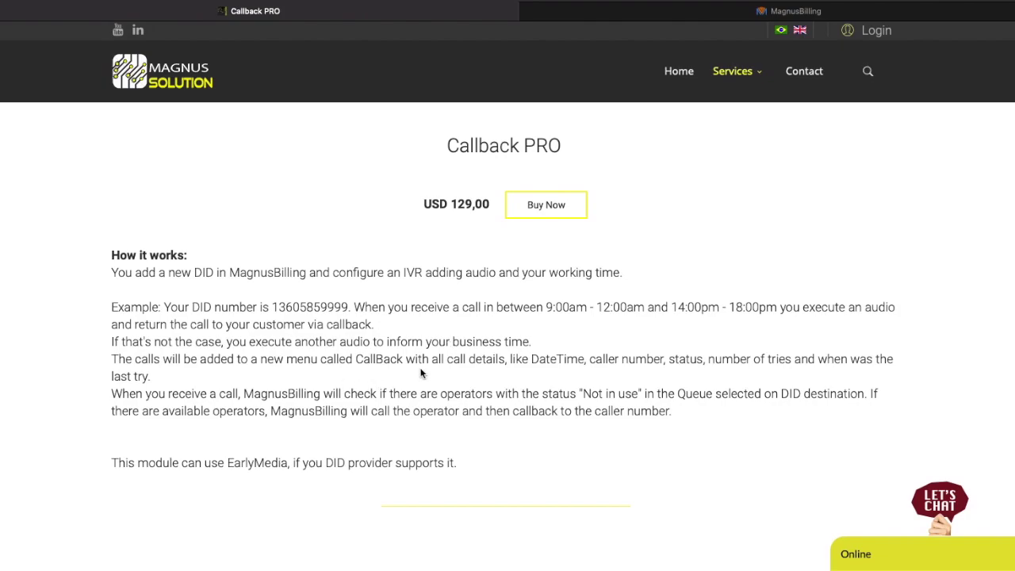
{"action": "left_click_drag", "start_coordinate": [226, 463], "coordinate": [288, 463]}
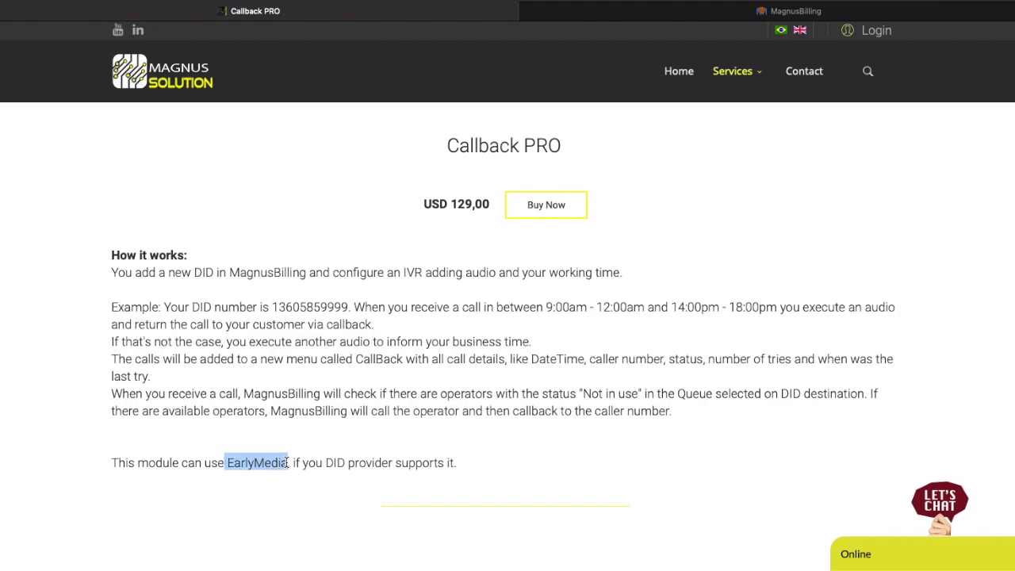
{"action": "left_click", "coordinate": [257, 461]}
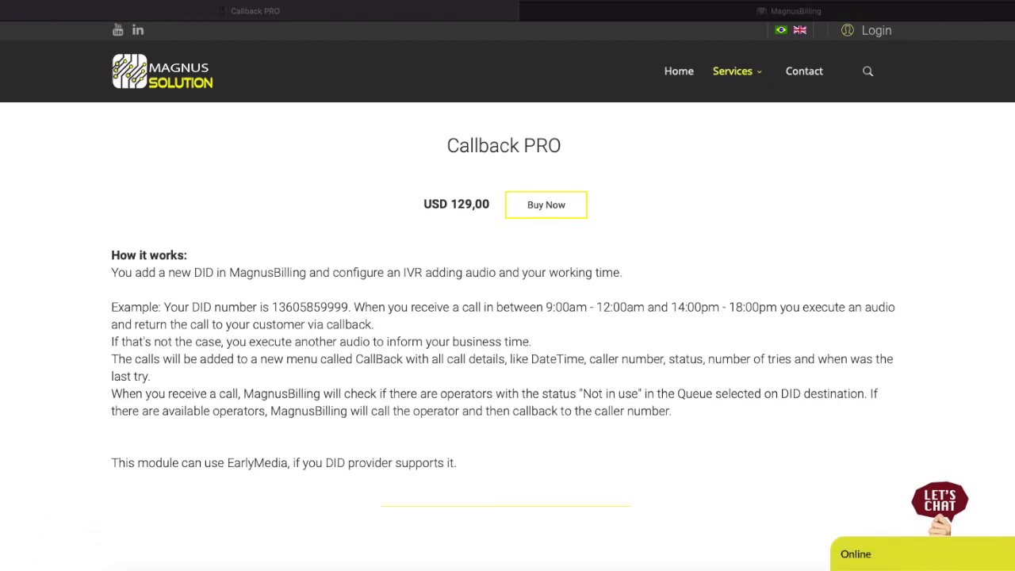
{"action": "left_click", "coordinate": [306, 21]}
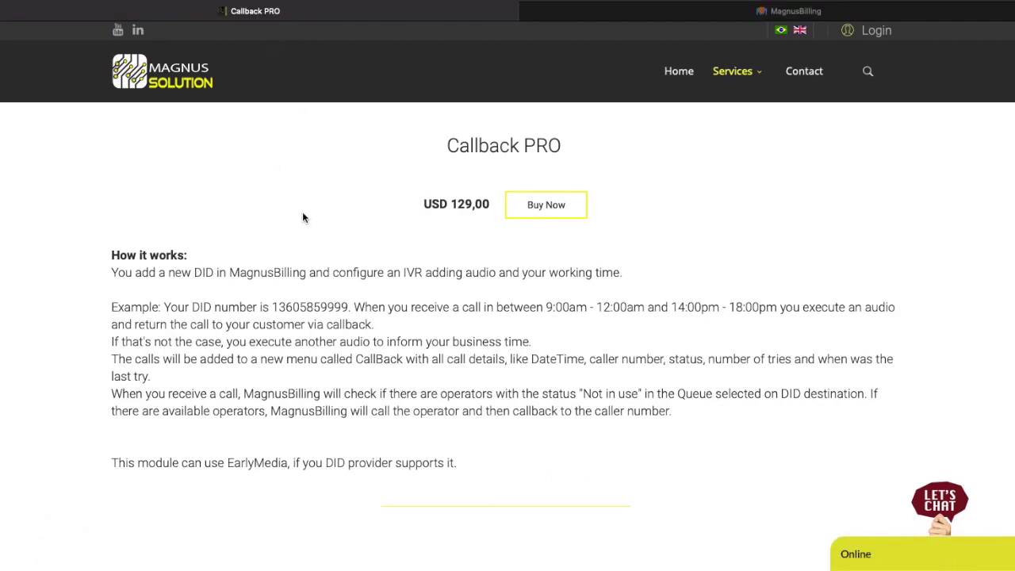
{"action": "left_click", "coordinate": [669, 16]}
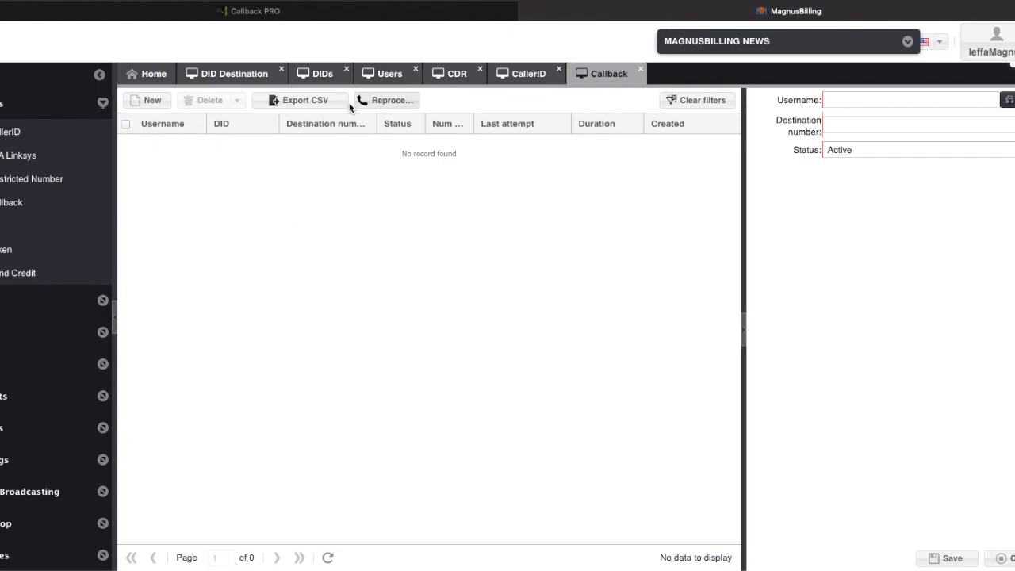
{"action": "left_click", "coordinate": [231, 77]}
{"action": "left_click", "coordinate": [292, 77]}
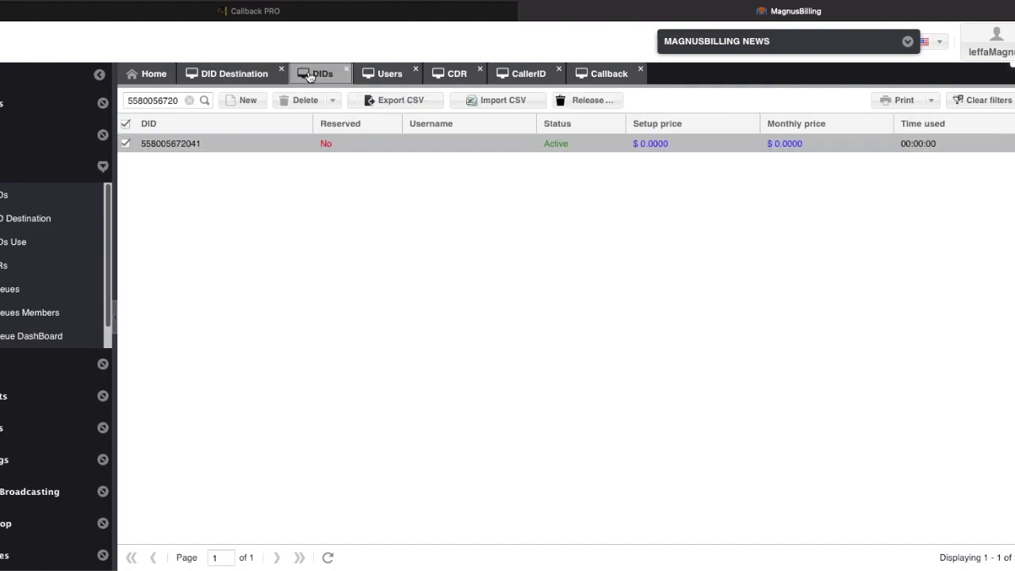
{"action": "left_click", "coordinate": [214, 143]}
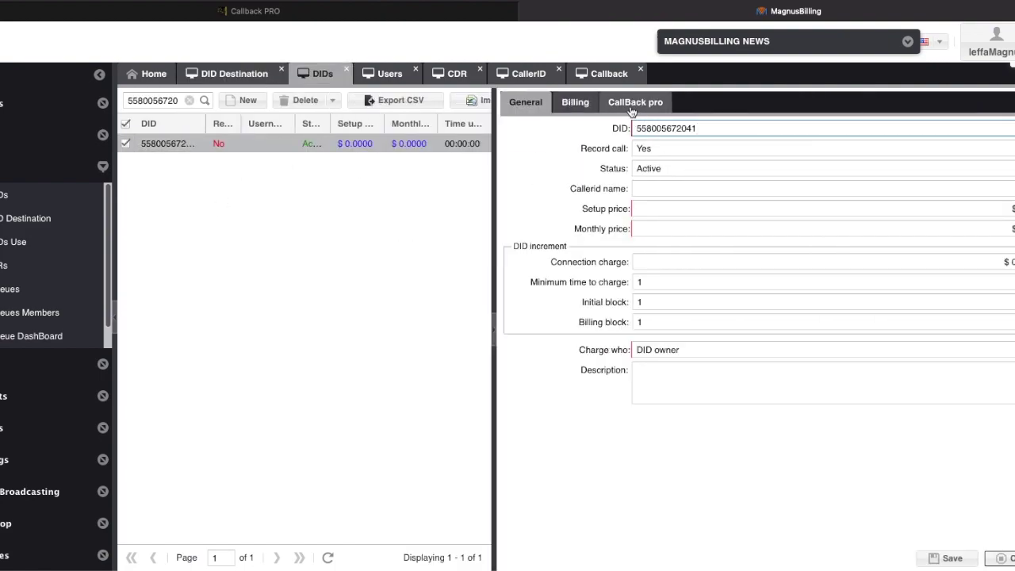
Review the DID's CallBack pro and General settings, leaving Status and Record call unchanged.
{"action": "left_click", "coordinate": [617, 110]}
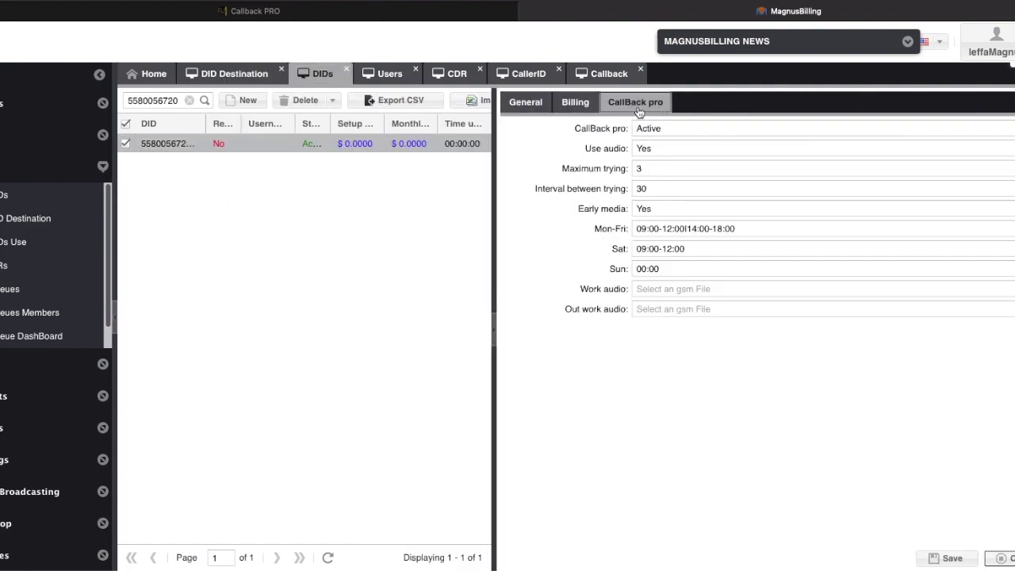
{"action": "left_click", "coordinate": [526, 102]}
{"action": "mouse_move", "coordinate": [729, 129]}
{"action": "left_mouse_down"}
{"action": "mouse_move", "coordinate": [671, 130]}
{"action": "mouse_move", "coordinate": [640, 157]}
{"action": "left_mouse_up"}
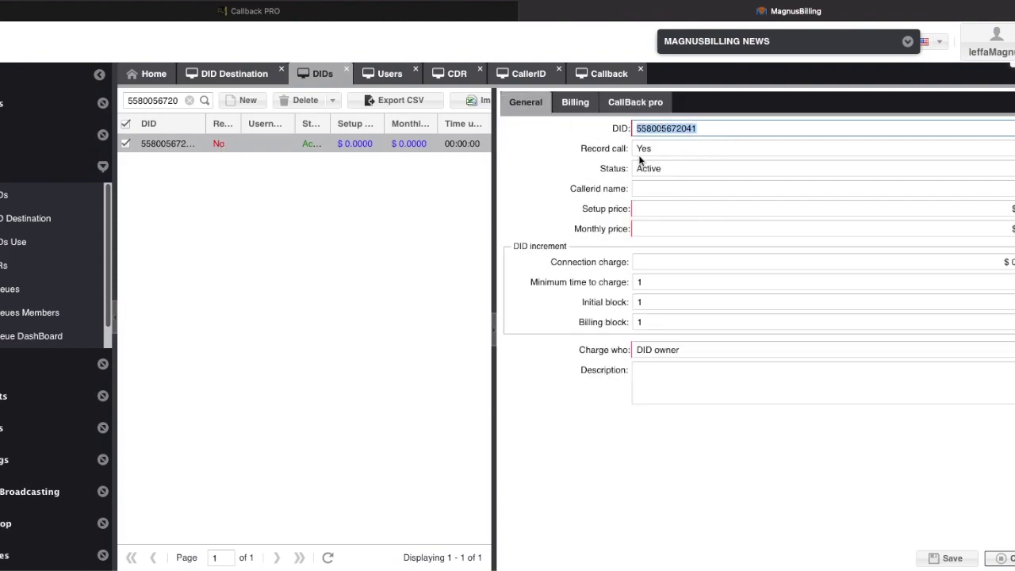
{"action": "left_click", "coordinate": [673, 167]}
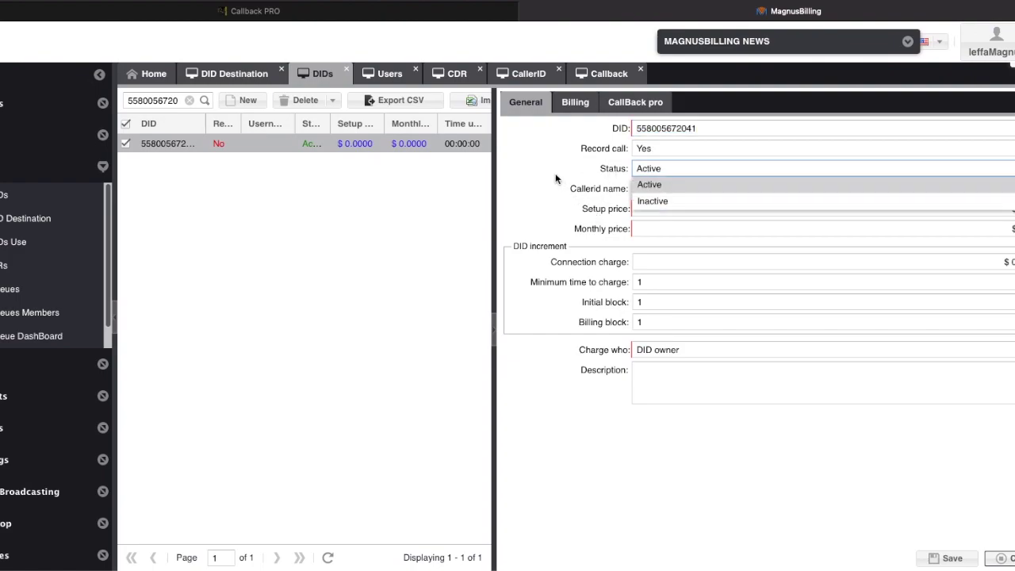
{"action": "key", "text": "shift+Tab"}
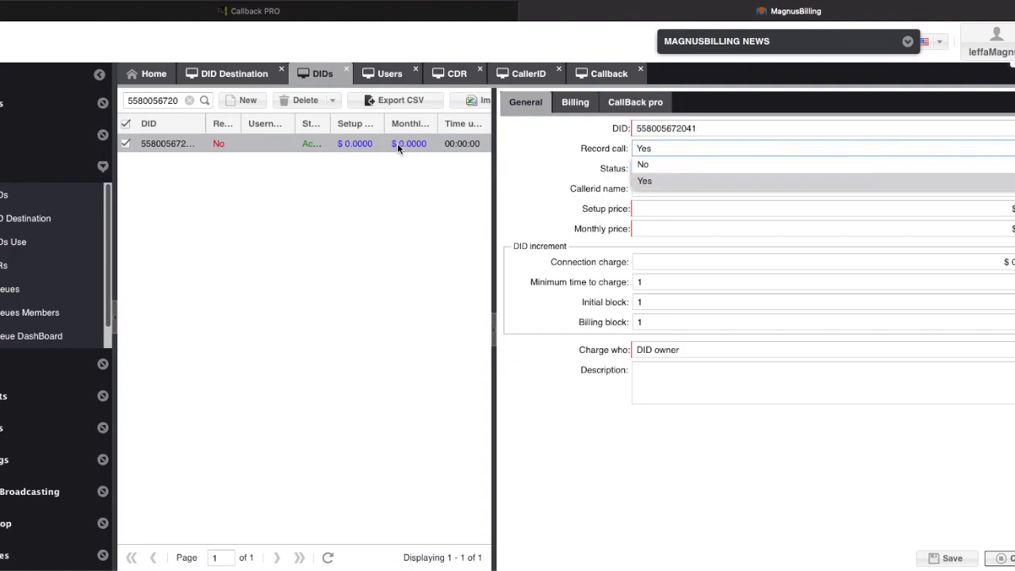
{"action": "key", "text": "shift+Tab"}
{"action": "double_click", "coordinate": [647, 128]}
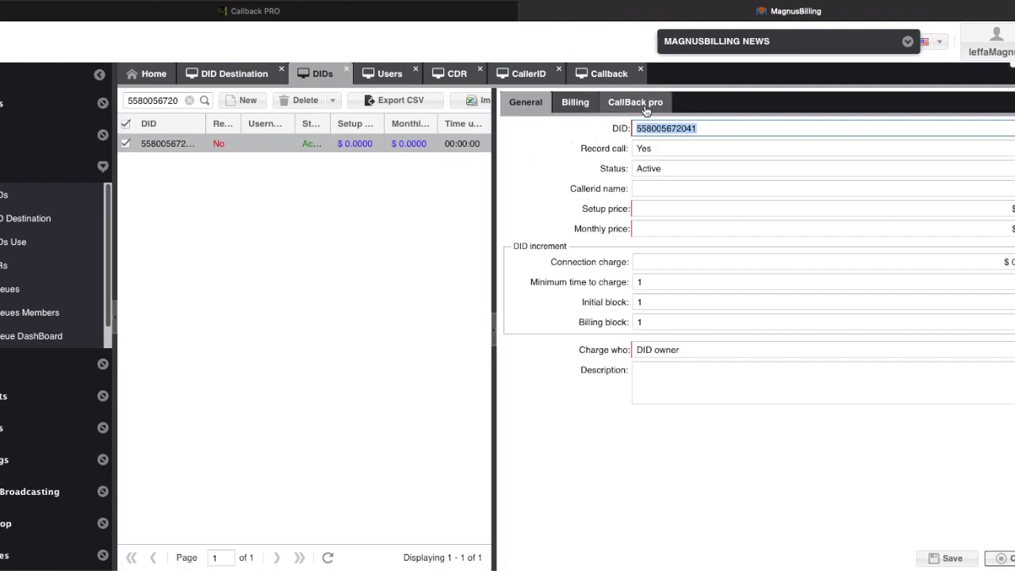
{"action": "left_click", "coordinate": [646, 111]}
Toggle CallBack pro to Inactive and back to Active.
{"action": "left_click", "coordinate": [657, 130]}
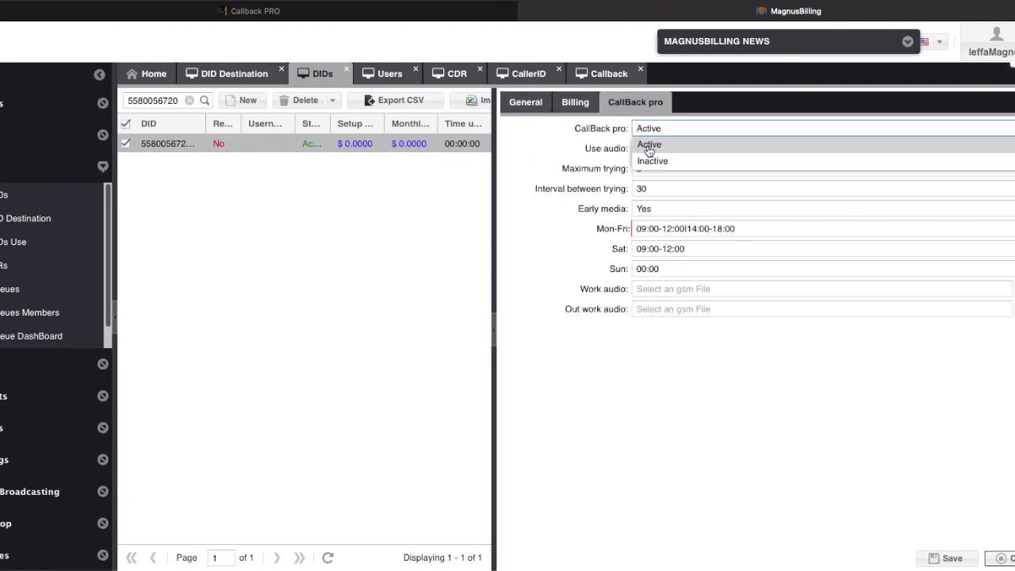
{"action": "left_click", "coordinate": [650, 161]}
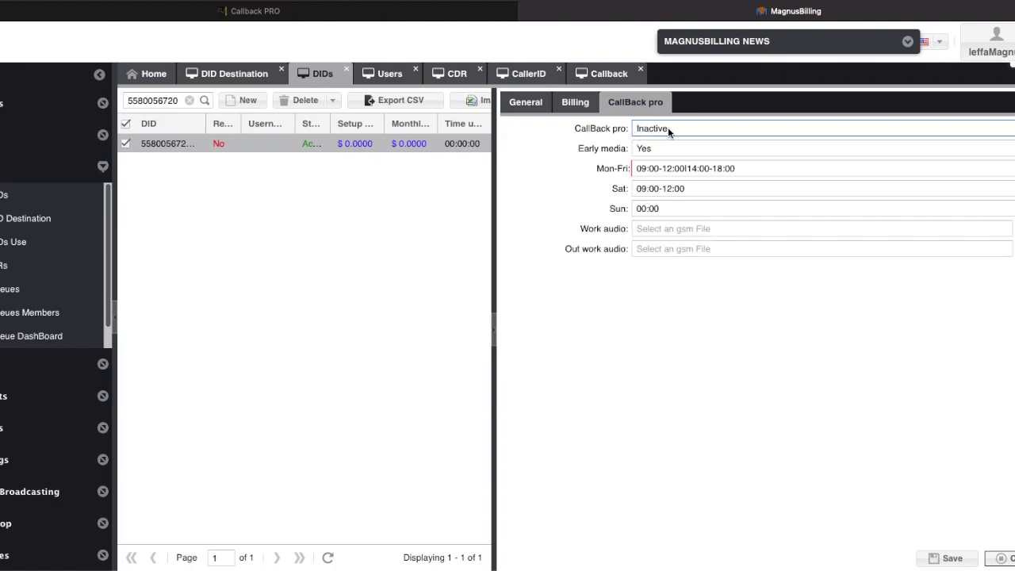
{"action": "left_click", "coordinate": [668, 129]}
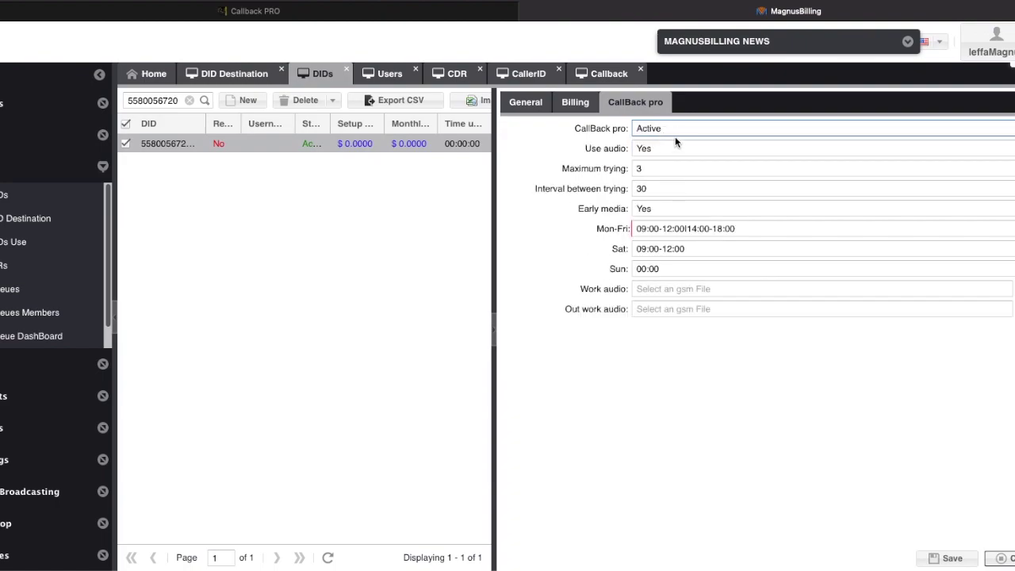
Toggle Use audio off and on, leaving it Yes with the schedule fields shown.
{"action": "left_click", "coordinate": [655, 150]}
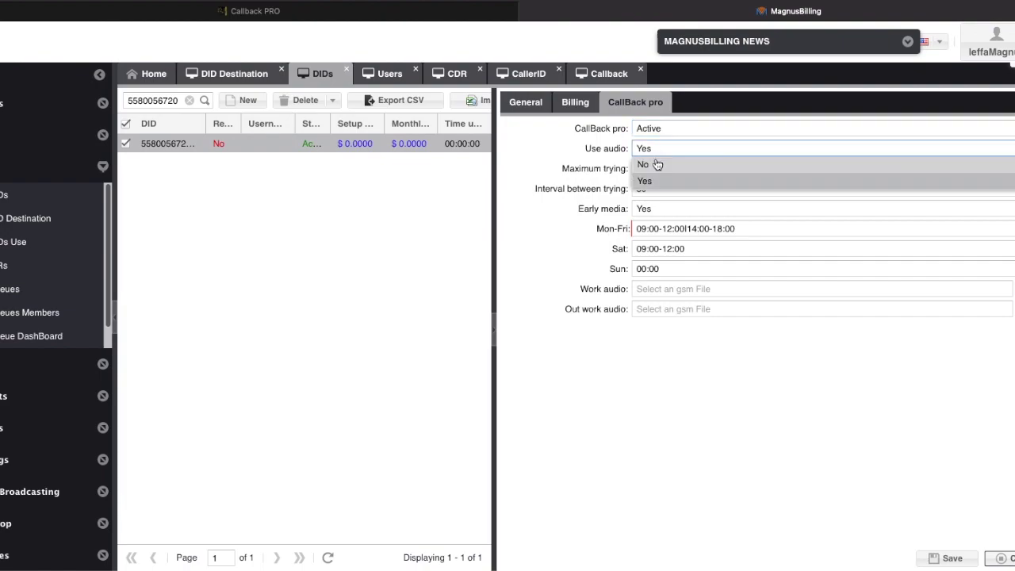
{"action": "left_click", "coordinate": [657, 164]}
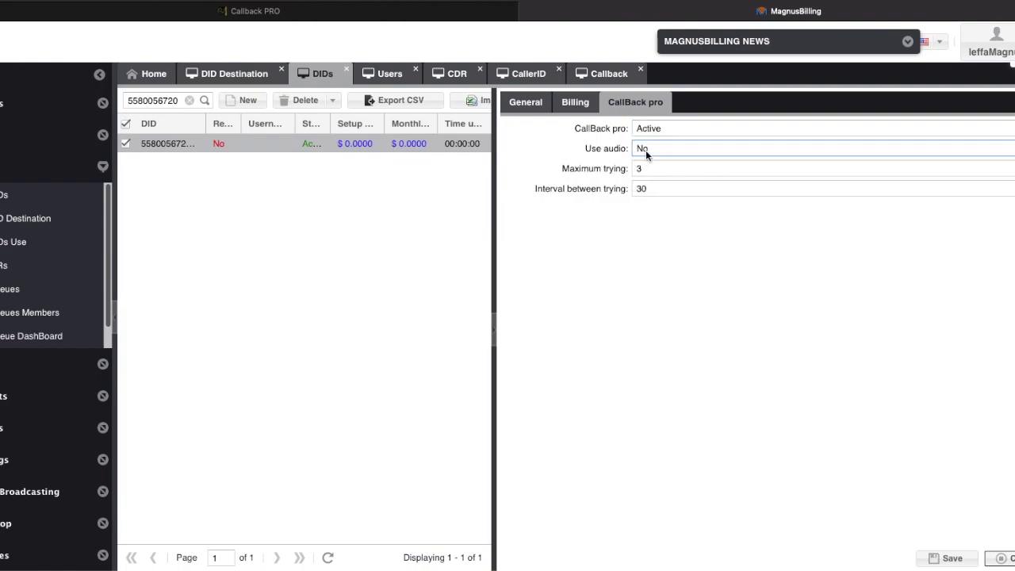
{"action": "left_click", "coordinate": [646, 150]}
{"action": "left_click", "coordinate": [645, 181]}
{"action": "left_click", "coordinate": [646, 150]}
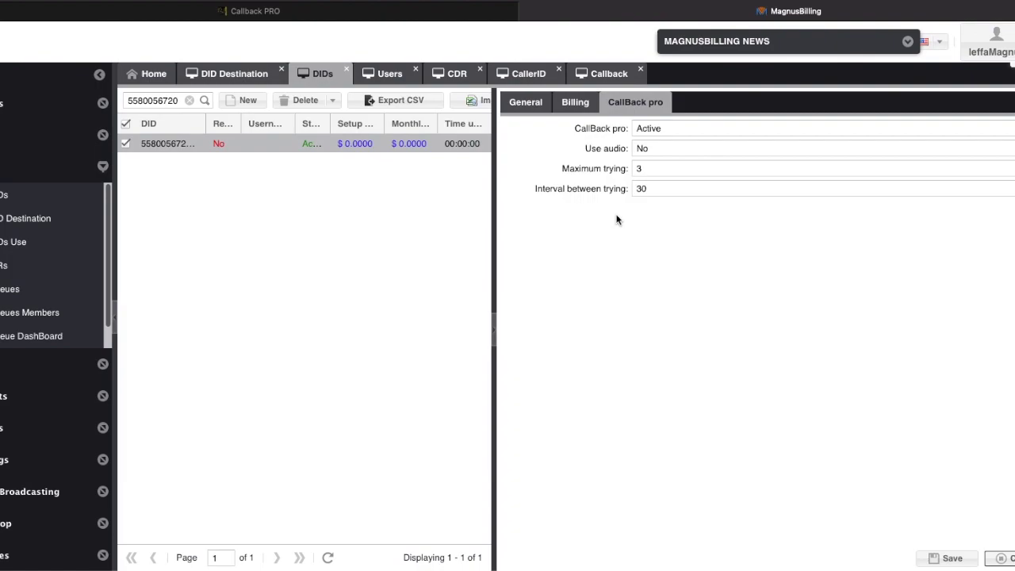
{"action": "left_click", "coordinate": [656, 148]}
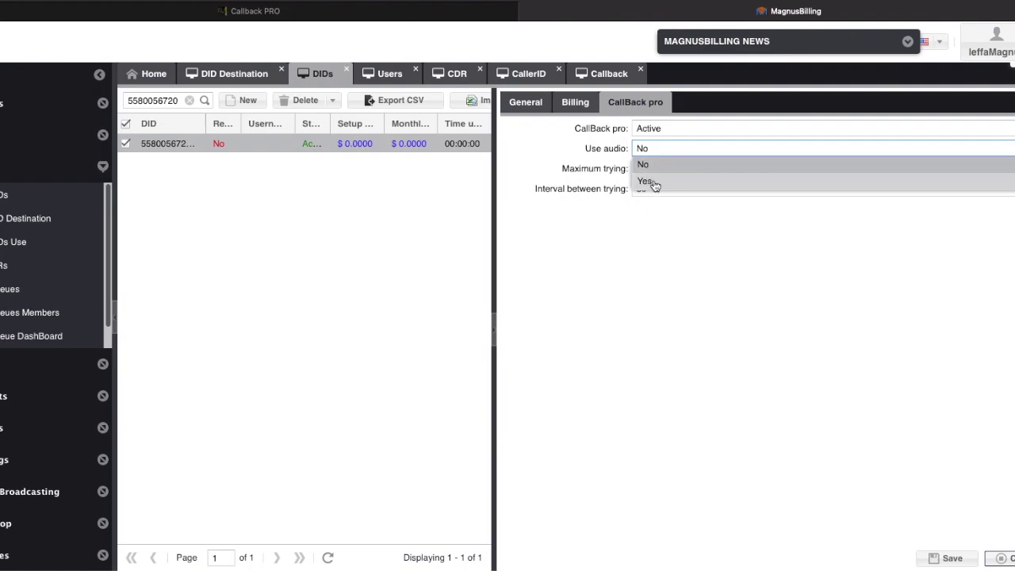
{"action": "left_click", "coordinate": [649, 181]}
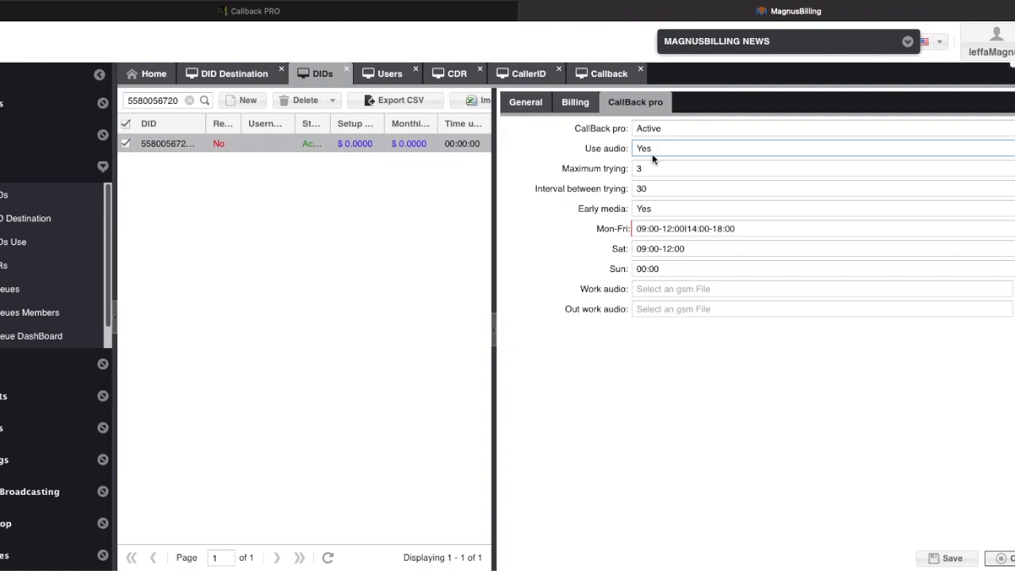
{"action": "left_click", "coordinate": [595, 168]}
{"action": "left_click", "coordinate": [629, 169]}
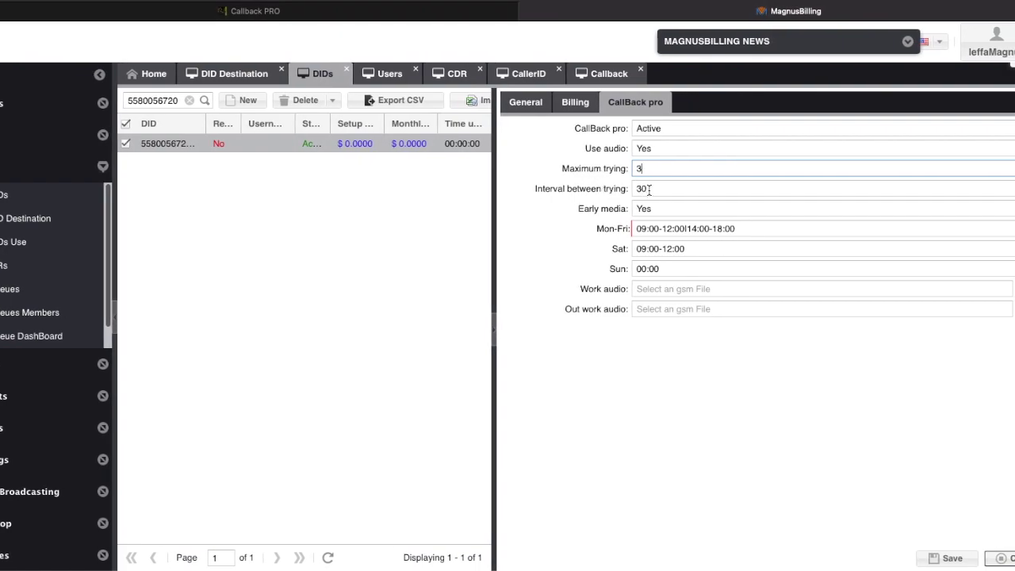
Replace the 30-second interval between callback tries with 60.
{"action": "left_click_drag", "start_coordinate": [648, 189], "coordinate": [625, 188]}
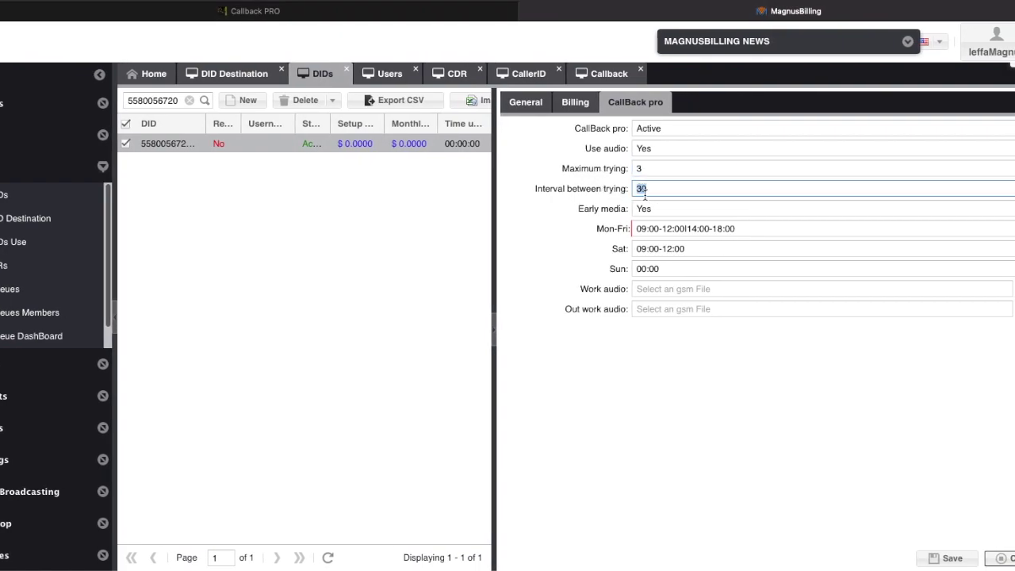
{"action": "left_click_drag", "start_coordinate": [651, 168], "coordinate": [581, 171]}
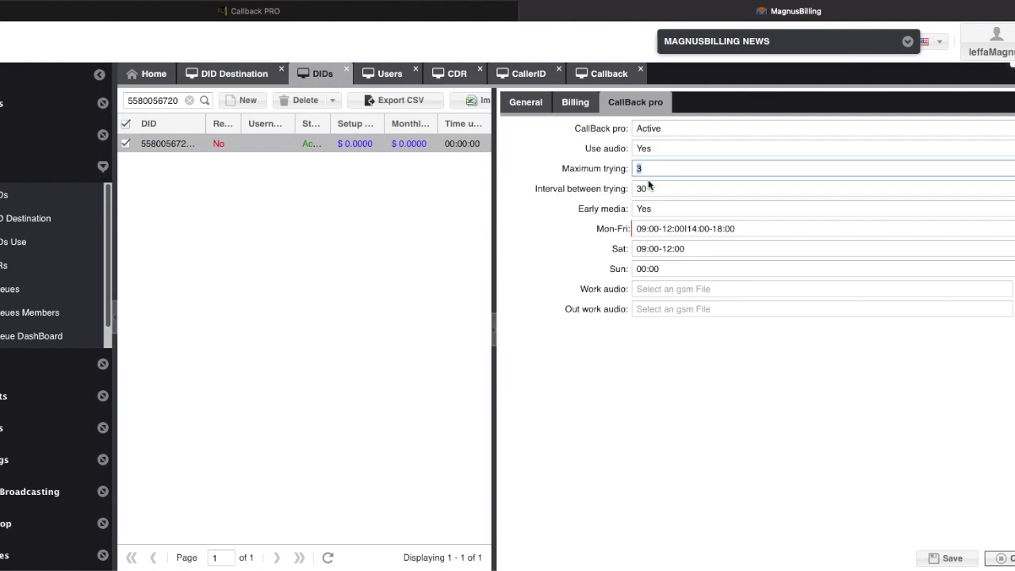
{"action": "left_click_drag", "start_coordinate": [648, 189], "coordinate": [628, 191]}
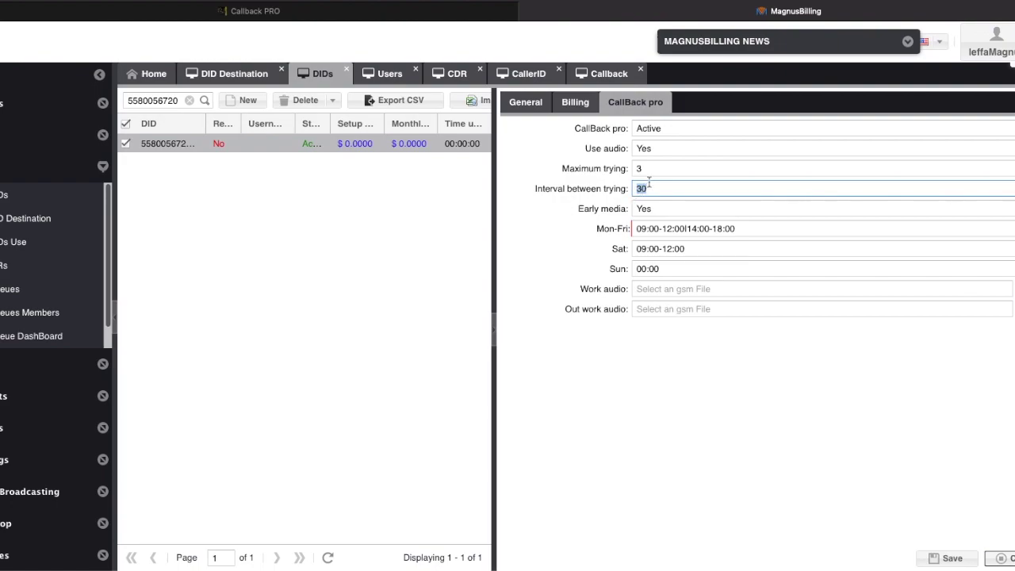
{"action": "left_click", "coordinate": [653, 188]}
{"action": "key", "text": "ctrl+a"}
{"action": "type", "text": "60"}
{"action": "left_click", "coordinate": [637, 393]}
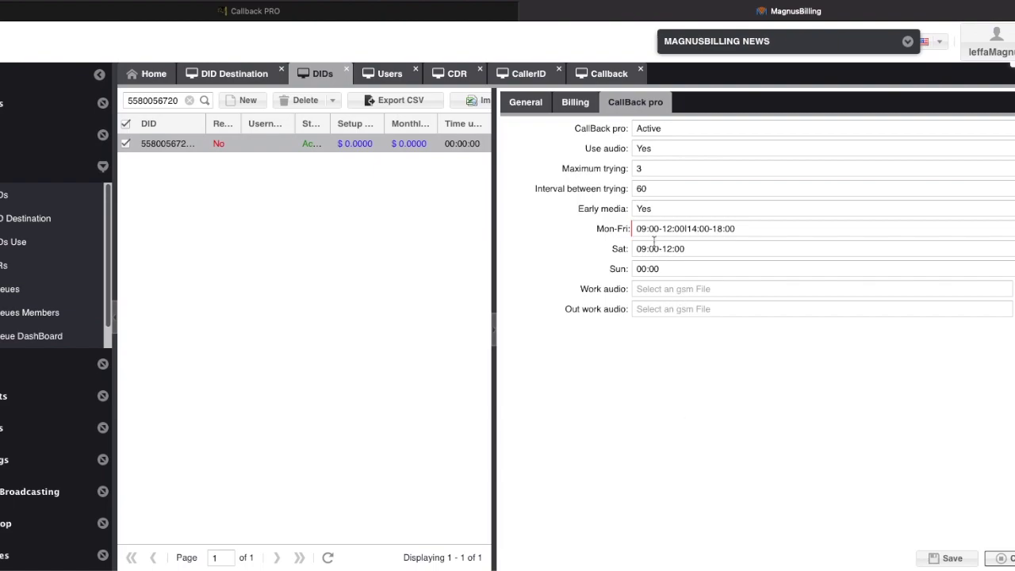
Toggle Early media to No and back to Yes.
{"action": "left_click", "coordinate": [634, 211]}
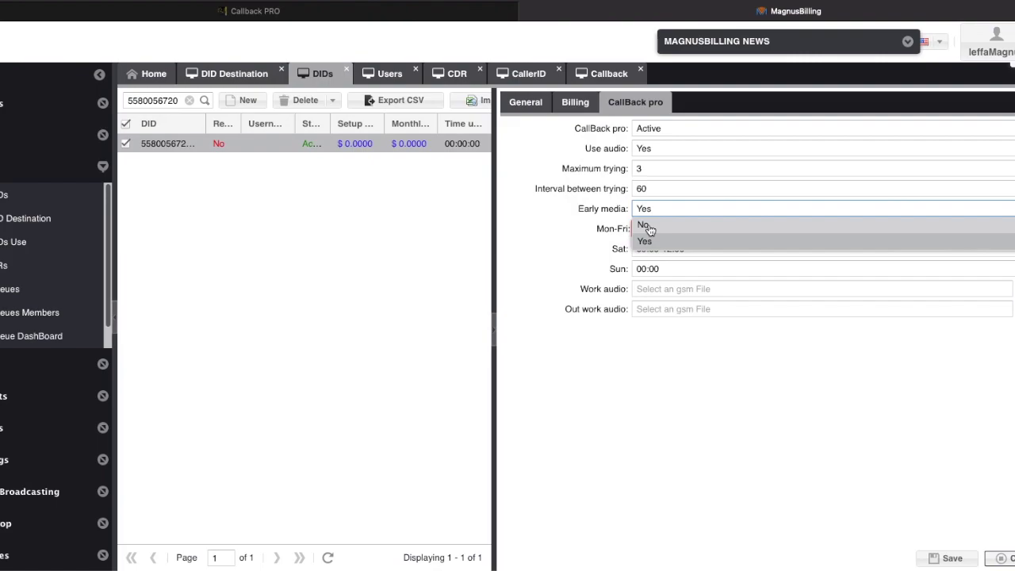
{"action": "left_click", "coordinate": [649, 227]}
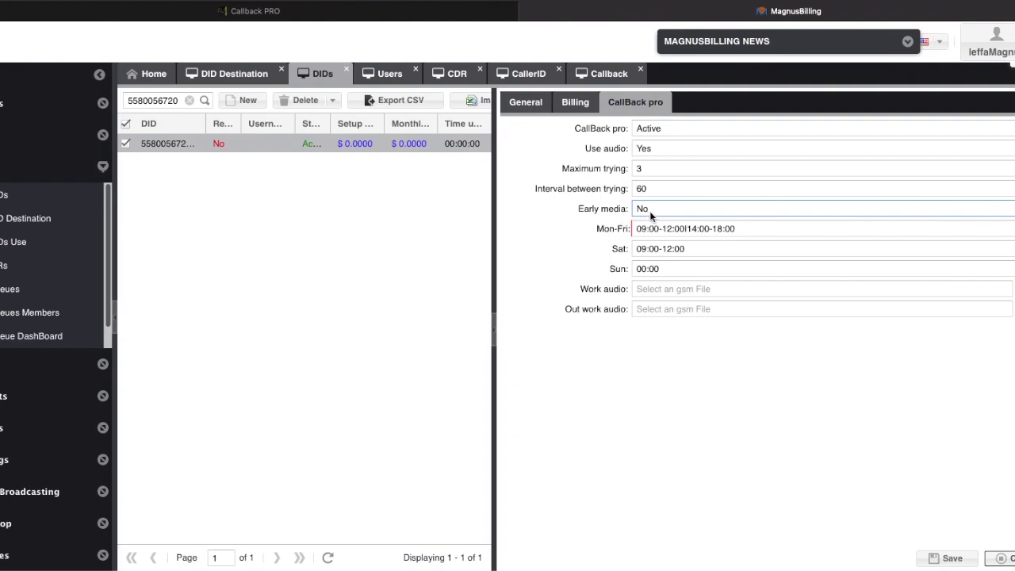
{"action": "left_click", "coordinate": [652, 211]}
{"action": "left_click", "coordinate": [657, 239]}
Attach the .gsm file idDidAudioProWork_6.gsm as the working-hours audio.
{"action": "left_click", "coordinate": [1011, 293]}
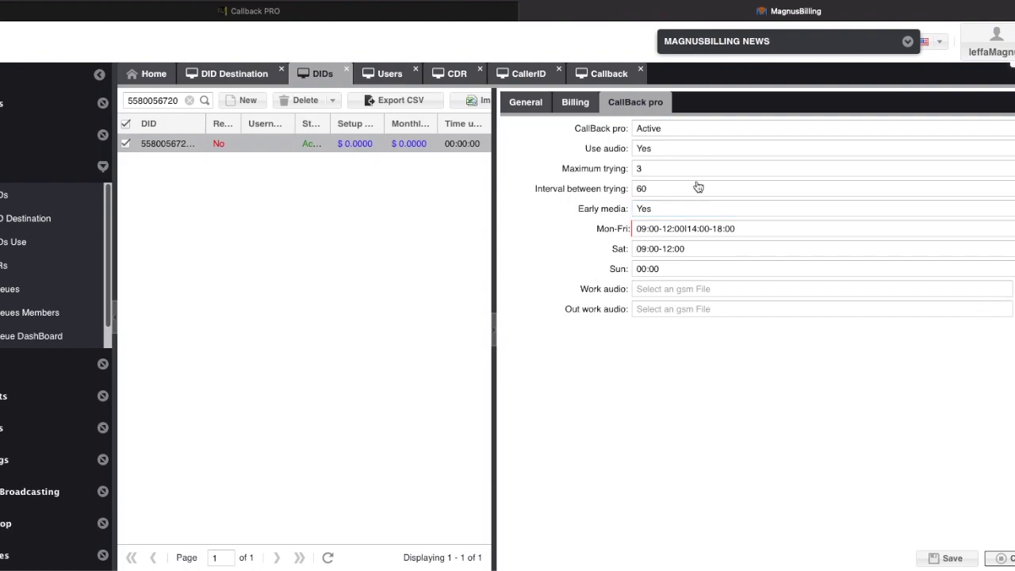
{"action": "left_click", "coordinate": [389, 112]}
{"action": "left_click", "coordinate": [720, 476]}
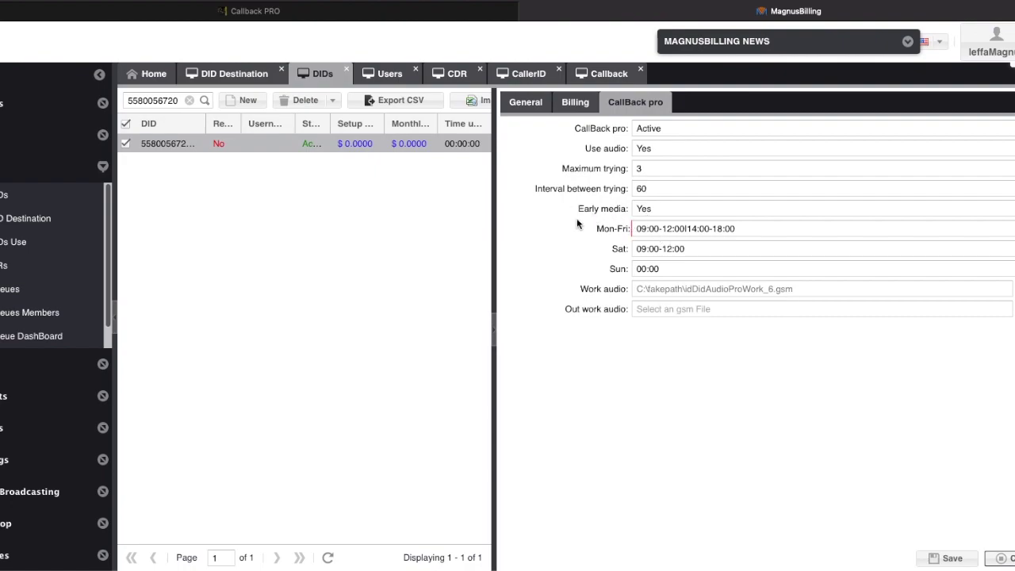
Append the 19:00-22:10 evening period to the Mon-Fri callback hours.
{"action": "left_click", "coordinate": [623, 230]}
{"action": "mouse_move", "coordinate": [635, 228]}
{"action": "left_mouse_down"}
{"action": "mouse_move", "coordinate": [746, 228]}
{"action": "mouse_move", "coordinate": [635, 228]}
{"action": "left_mouse_up"}
{"action": "left_click", "coordinate": [699, 228]}
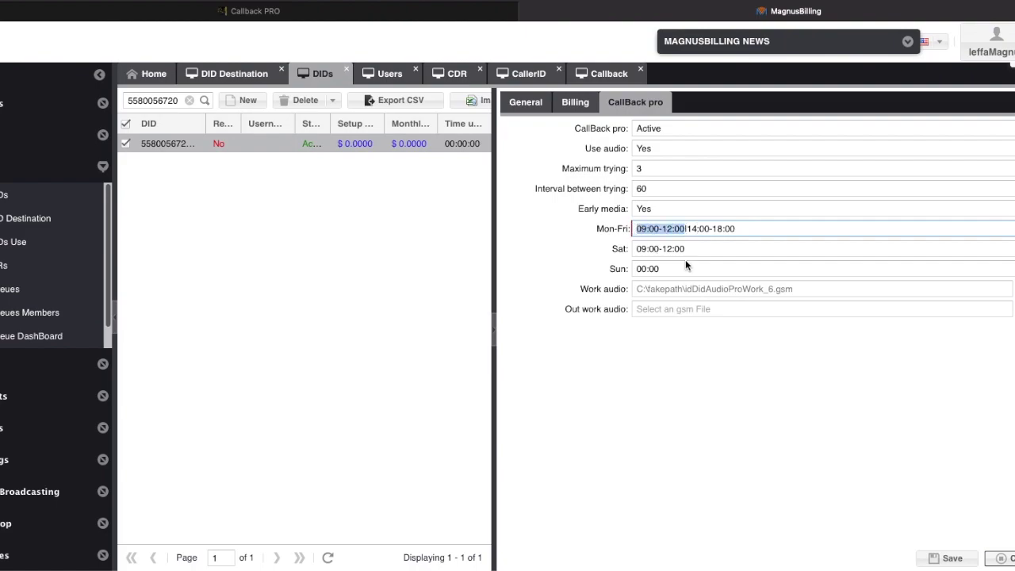
{"action": "left_click", "coordinate": [688, 228]}
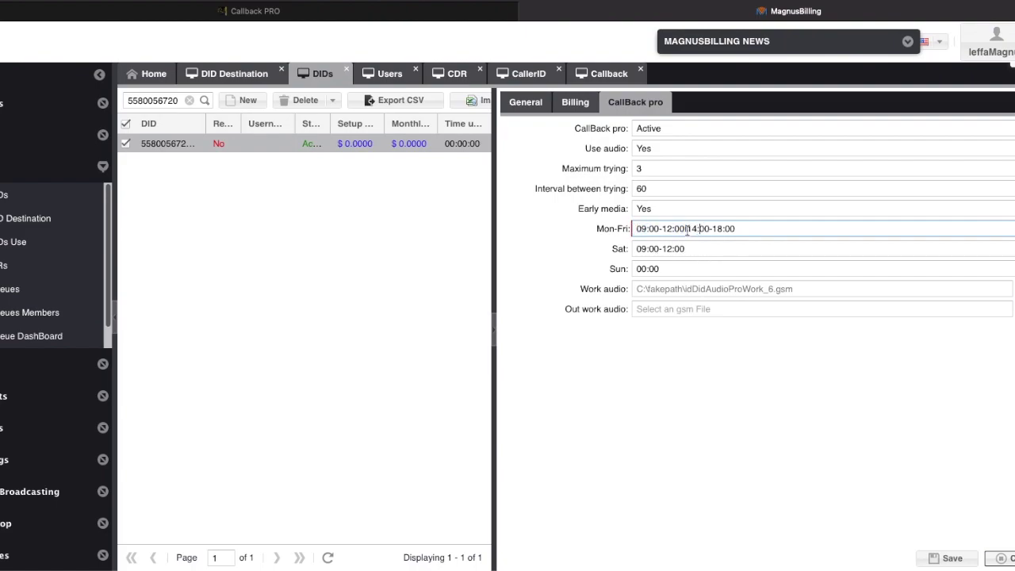
{"action": "key", "text": "Right"}
{"action": "left_click_drag", "start_coordinate": [660, 229], "coordinate": [635, 229]}
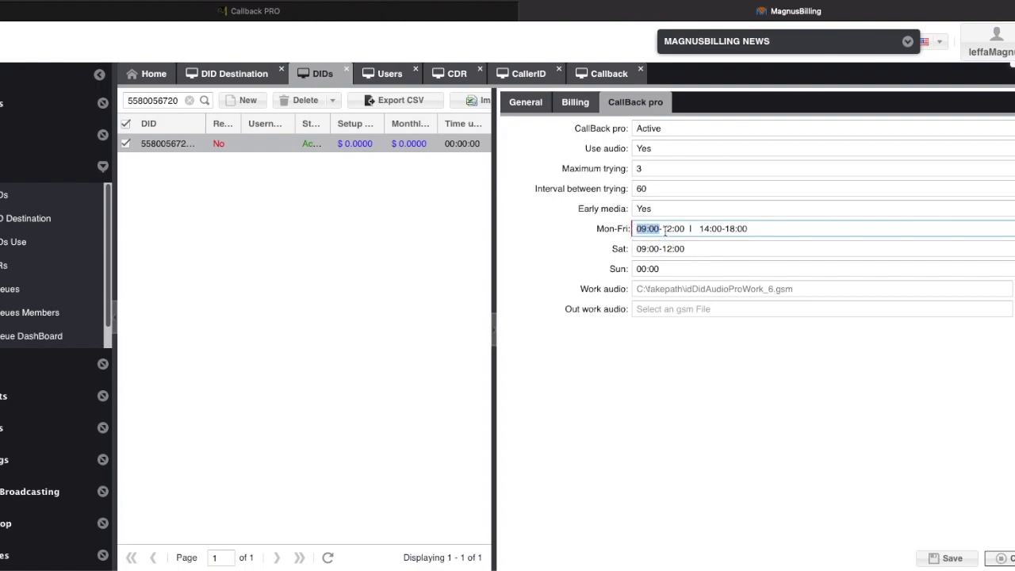
{"action": "mouse_move", "coordinate": [662, 228]}
{"action": "left_mouse_down"}
{"action": "mouse_move", "coordinate": [679, 230]}
{"action": "mouse_move", "coordinate": [711, 273]}
{"action": "left_mouse_up"}
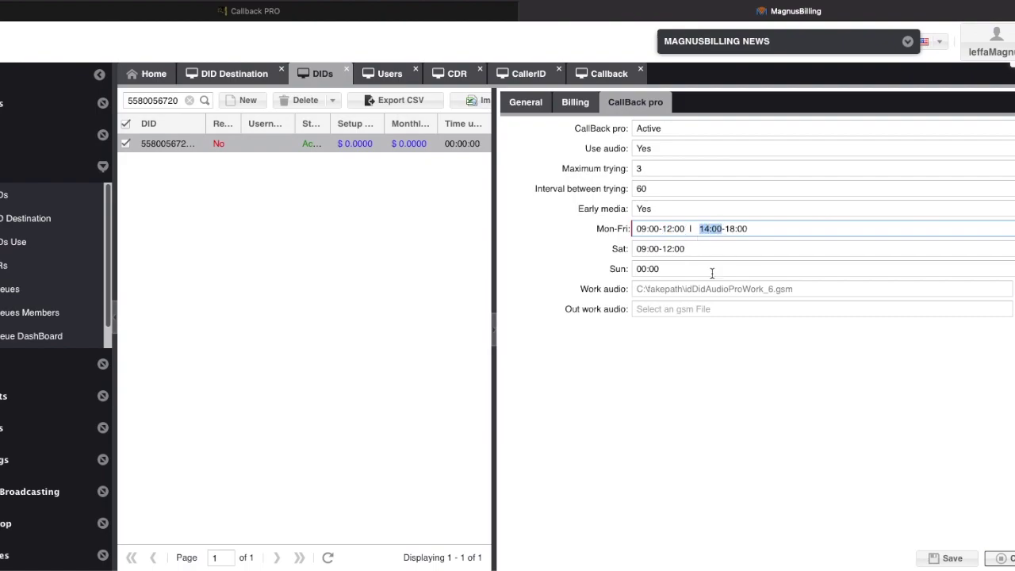
{"action": "left_click_drag", "start_coordinate": [725, 228], "coordinate": [750, 229]}
{"action": "left_click", "coordinate": [754, 230]}
{"action": "type", "text": "19:"}
{"action": "type", "text": "00-"}
{"action": "type", "text": "22"}
{"action": "type", "text": ":10"}
Remove the extra spaces around the period separators and check the Saturday and Sunday hours.
{"action": "left_click", "coordinate": [689, 228]}
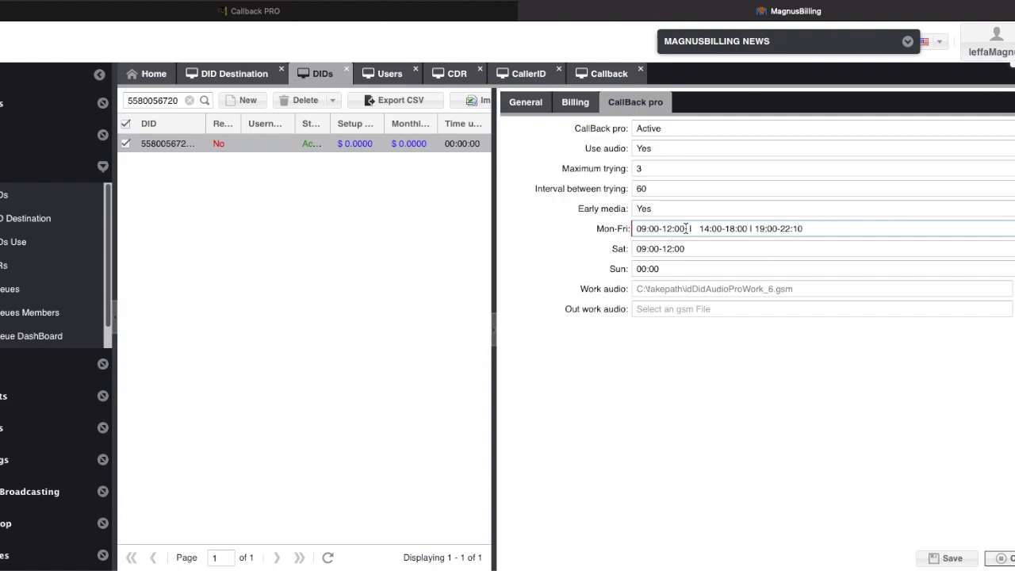
{"action": "key", "text": "BackSpace"}
{"action": "key", "text": "BackSpace"}
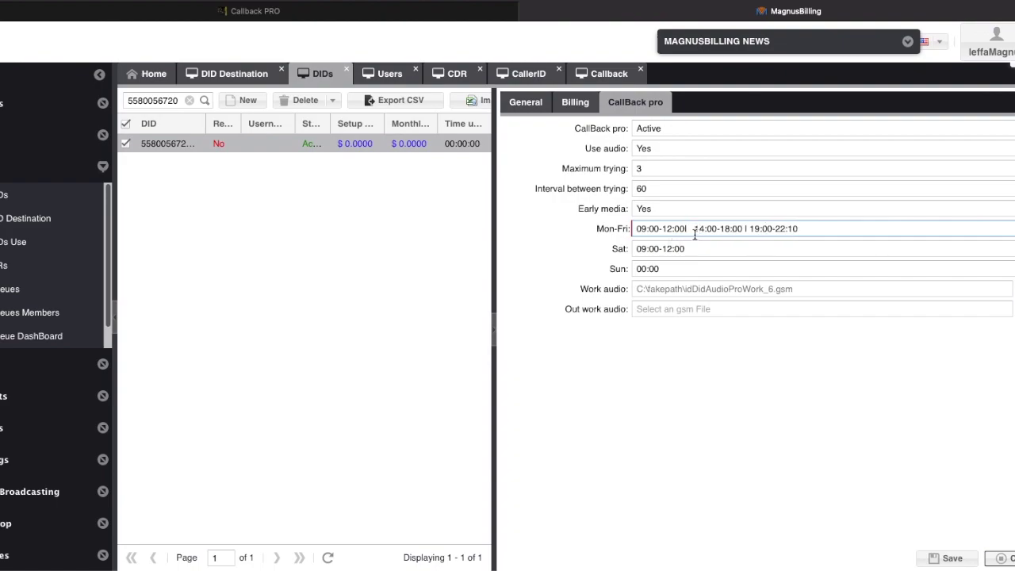
{"action": "key", "text": "Delete"}
{"action": "key", "text": "Delete"}
{"action": "left_click", "coordinate": [739, 229]}
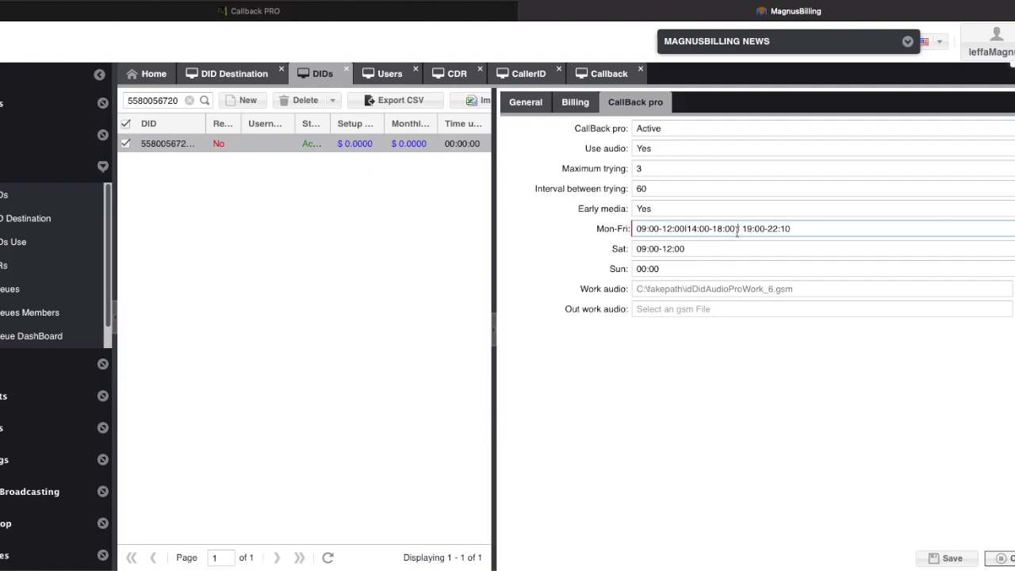
{"action": "key", "text": "BackSpace"}
{"action": "key", "text": "BackSpace"}
{"action": "triple_click", "coordinate": [712, 249]}
{"action": "triple_click", "coordinate": [673, 269]}
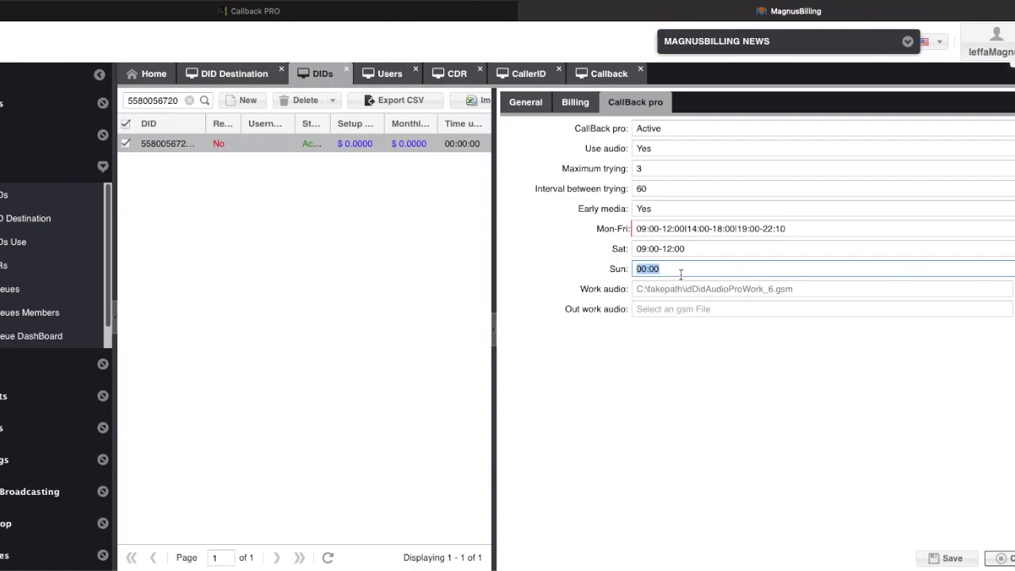
{"action": "key", "text": "Tab"}
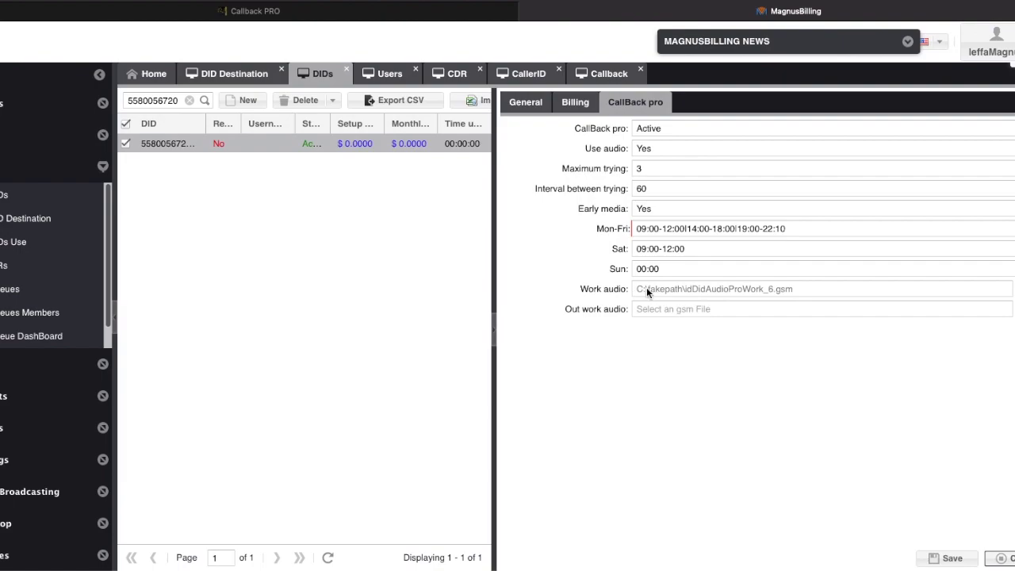
Review the full weekday hours text 09:00-12:00|14:00-18:00|19:00-22:10, then leave the field.
{"action": "left_click_drag", "start_coordinate": [637, 228], "coordinate": [791, 228]}
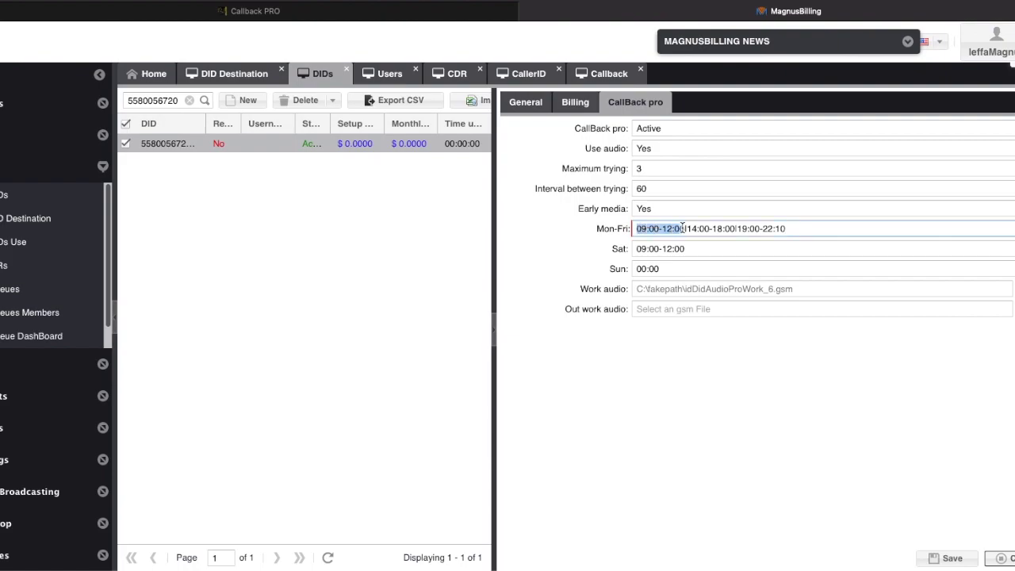
{"action": "left_click", "coordinate": [687, 248]}
{"action": "left_click_drag", "start_coordinate": [637, 228], "coordinate": [807, 229]}
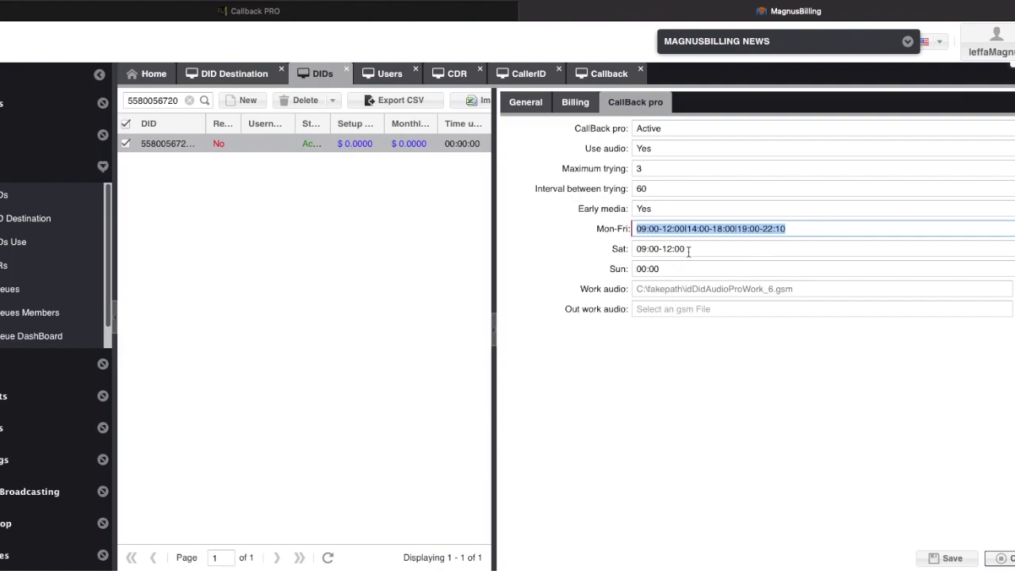
{"action": "left_click", "coordinate": [688, 249]}
{"action": "left_click_drag", "start_coordinate": [795, 229], "coordinate": [596, 229]}
{"action": "left_click", "coordinate": [613, 317]}
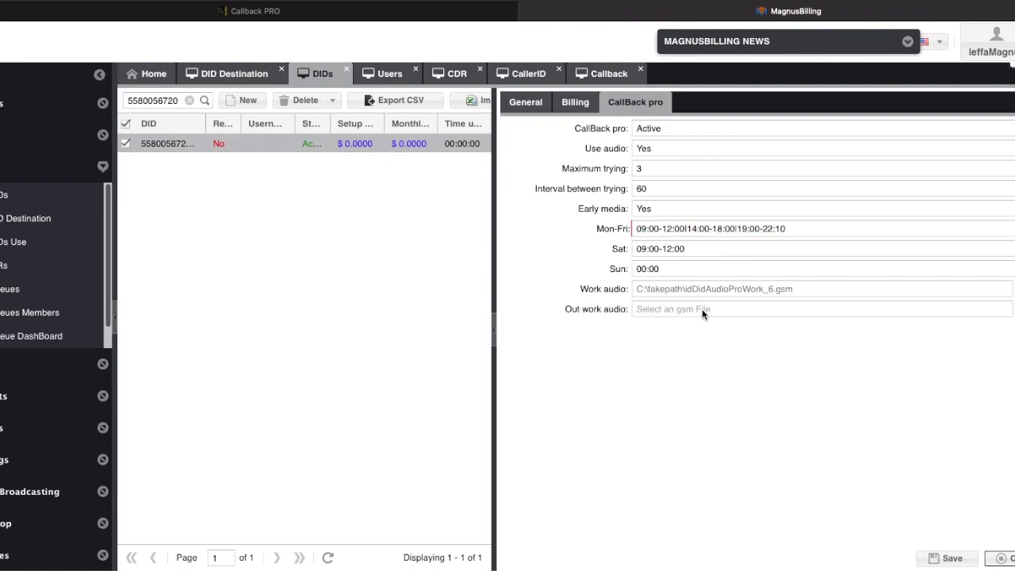
Set the .gsm file as Out work audio, save, and reopen the DID's General settings.
{"action": "left_click", "coordinate": [751, 309]}
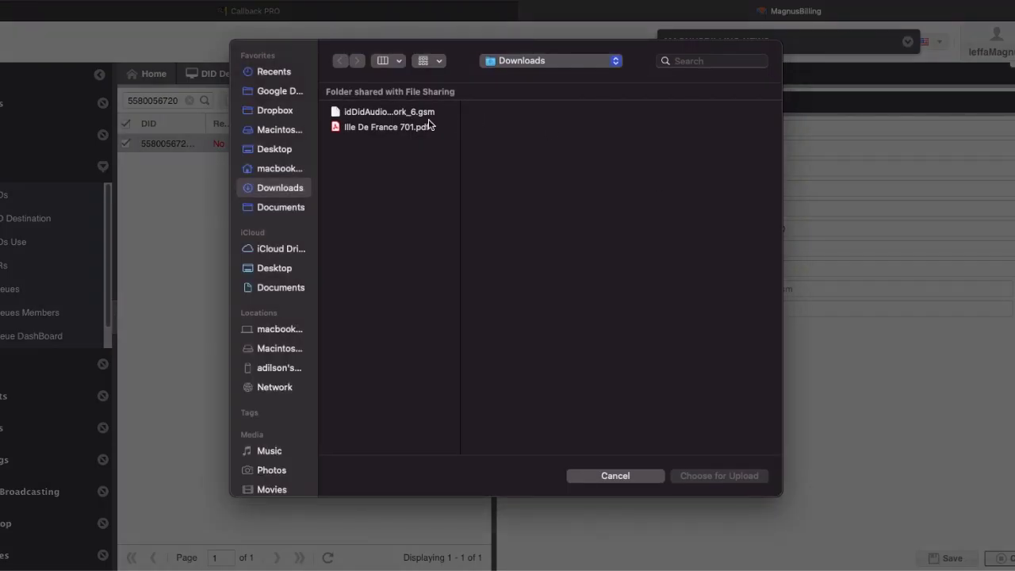
{"action": "left_click", "coordinate": [419, 115]}
{"action": "left_click", "coordinate": [720, 476]}
{"action": "left_click", "coordinate": [948, 558]}
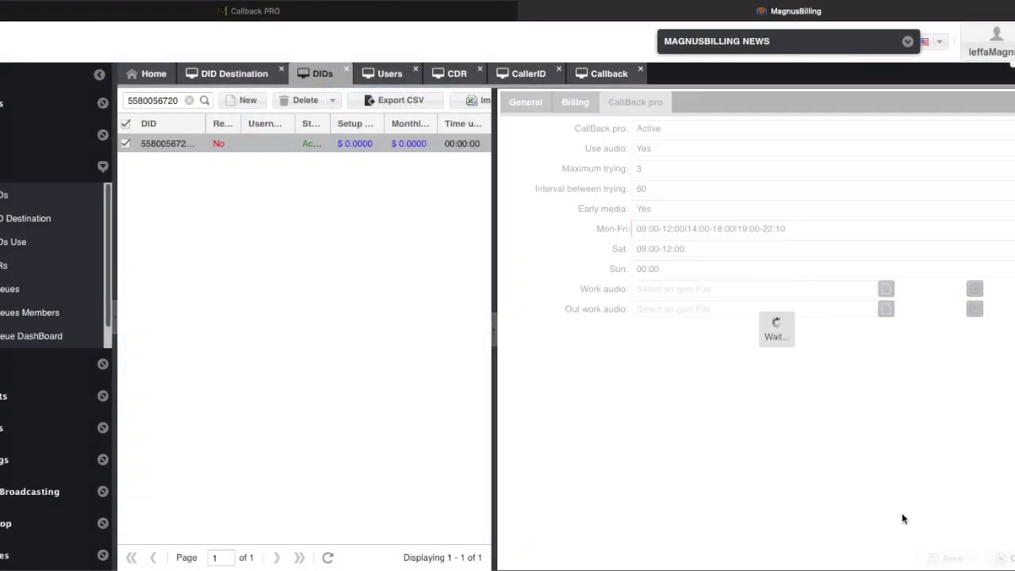
{"action": "left_click", "coordinate": [326, 142]}
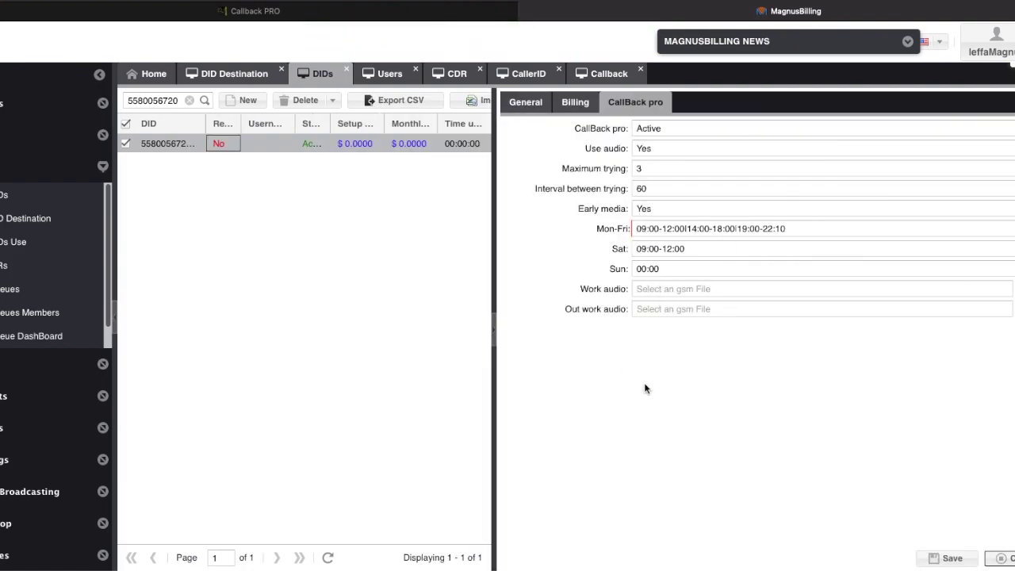
{"action": "left_click", "coordinate": [526, 101]}
{"action": "left_click", "coordinate": [1001, 557]}
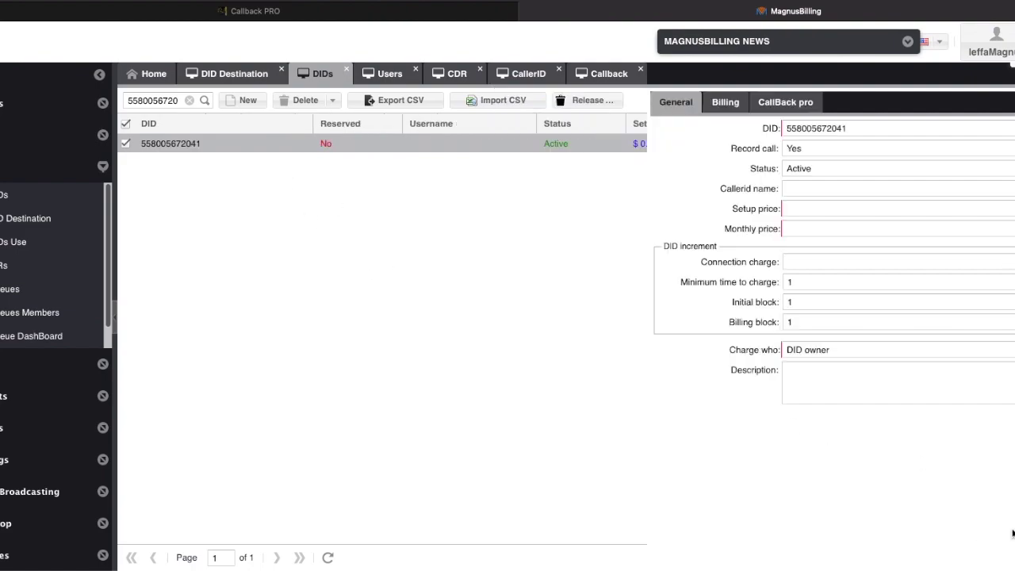
{"action": "left_click", "coordinate": [274, 146]}
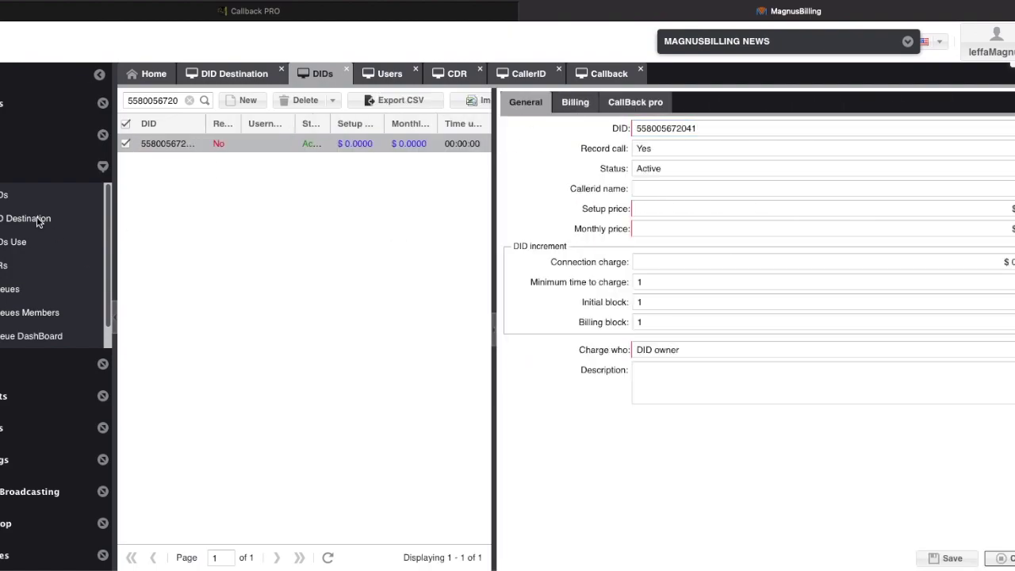
{"action": "left_click", "coordinate": [40, 219]}
{"action": "left_click", "coordinate": [327, 558]}
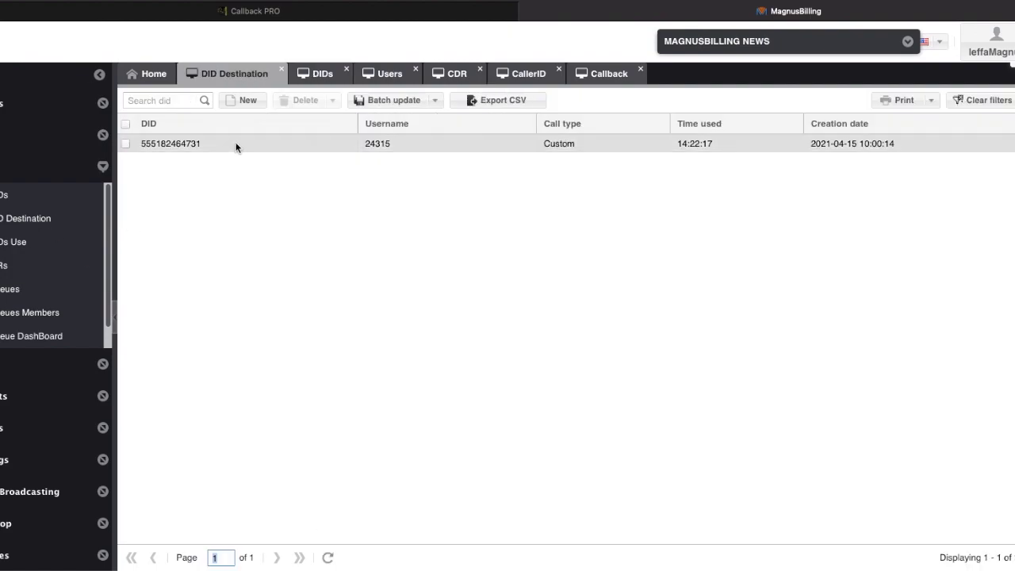
{"action": "left_click", "coordinate": [242, 100]}
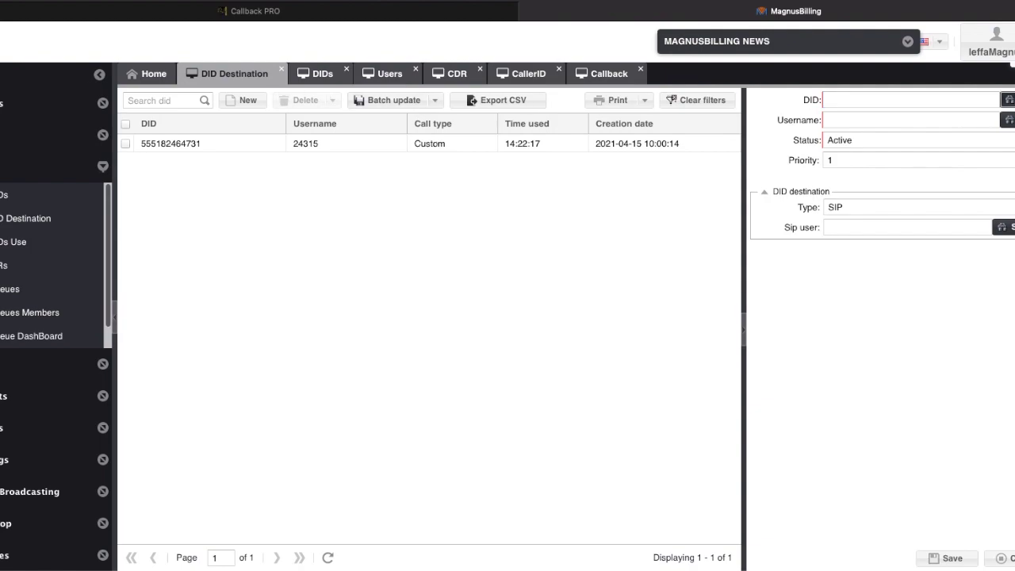
{"action": "left_click", "coordinate": [1008, 100]}
{"action": "double_click", "coordinate": [754, 167]}
{"action": "left_click", "coordinate": [1009, 120]}
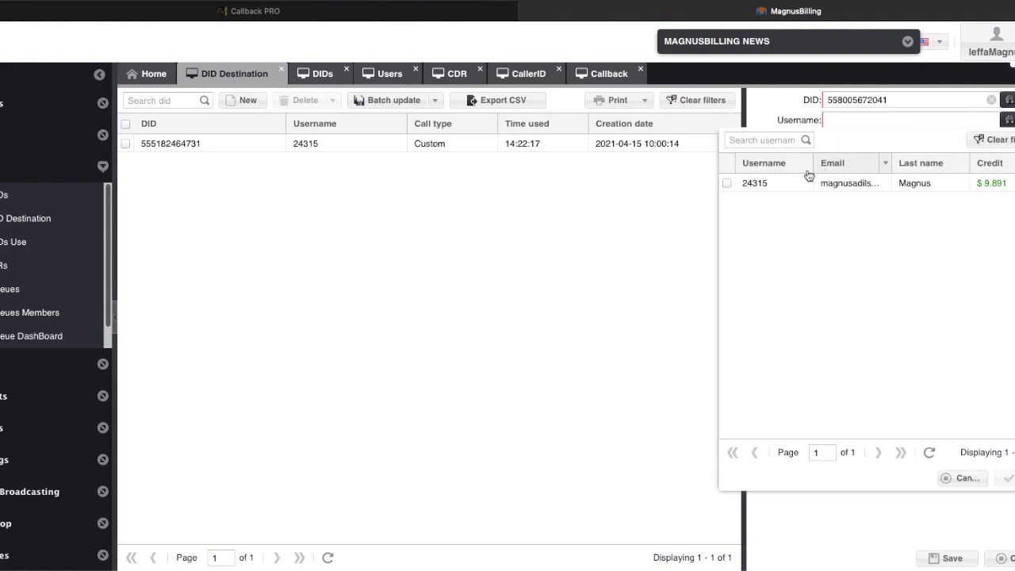
{"action": "double_click", "coordinate": [789, 183]}
Set the destination type to Queue with the chipcerto queue and save it.
{"action": "left_click", "coordinate": [848, 207]}
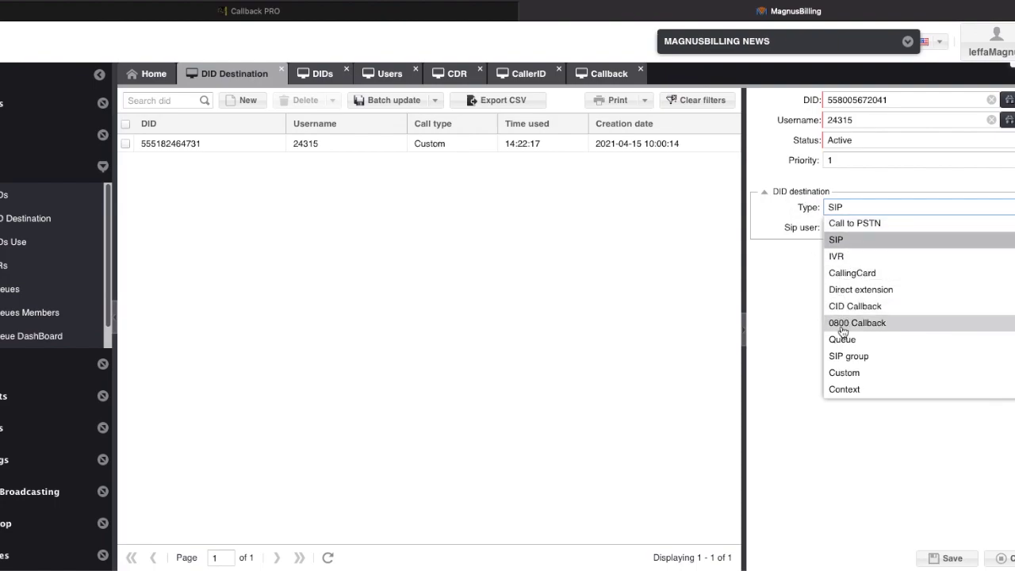
{"action": "left_click", "coordinate": [863, 340]}
{"action": "left_click", "coordinate": [845, 186]}
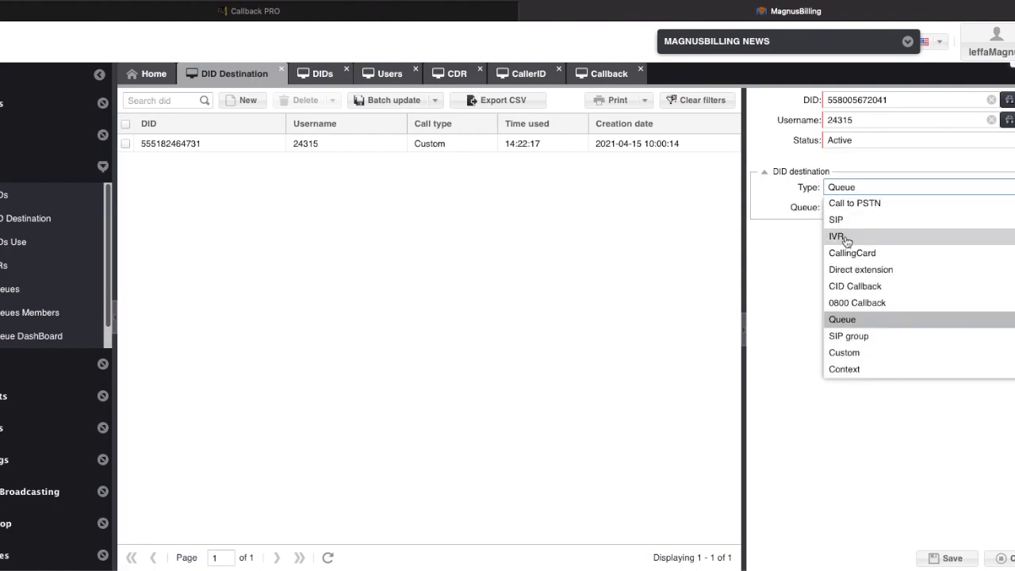
{"action": "left_click", "coordinate": [839, 236]}
{"action": "left_click", "coordinate": [857, 187]}
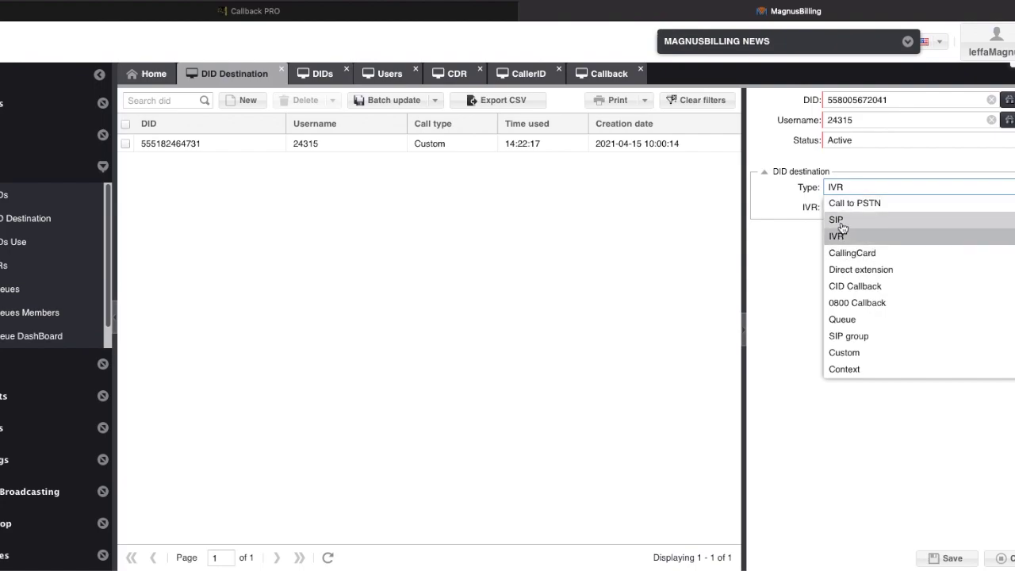
{"action": "left_click", "coordinate": [836, 219]}
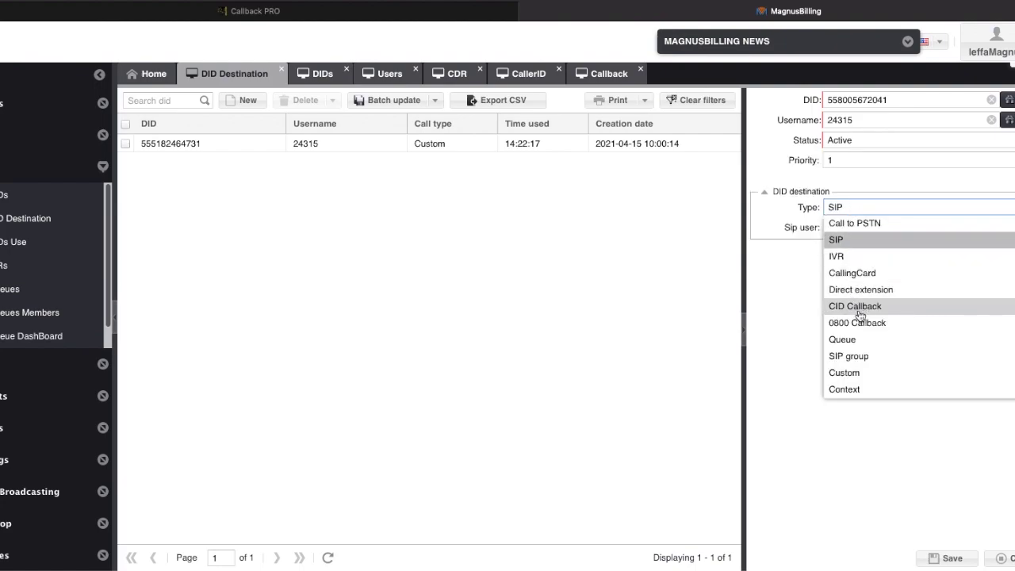
{"action": "left_click", "coordinate": [863, 358]}
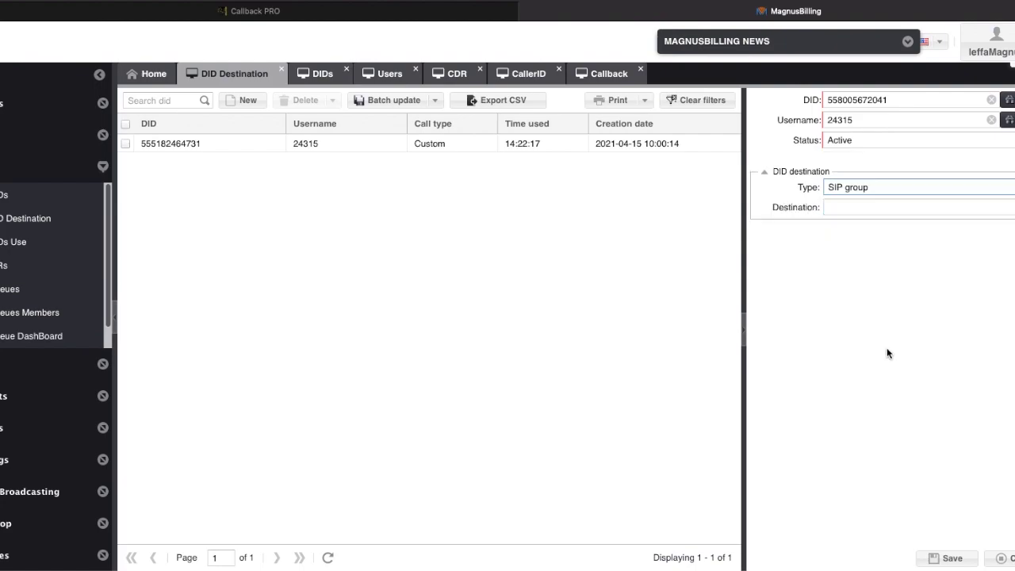
{"action": "left_click", "coordinate": [869, 187]}
{"action": "left_click", "coordinate": [856, 322]}
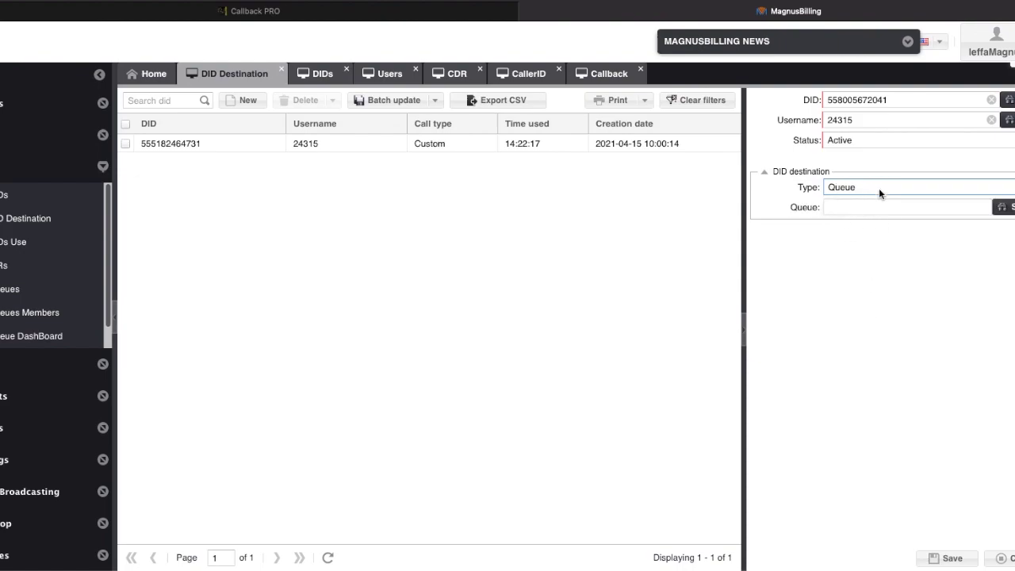
{"action": "left_click", "coordinate": [1004, 207]}
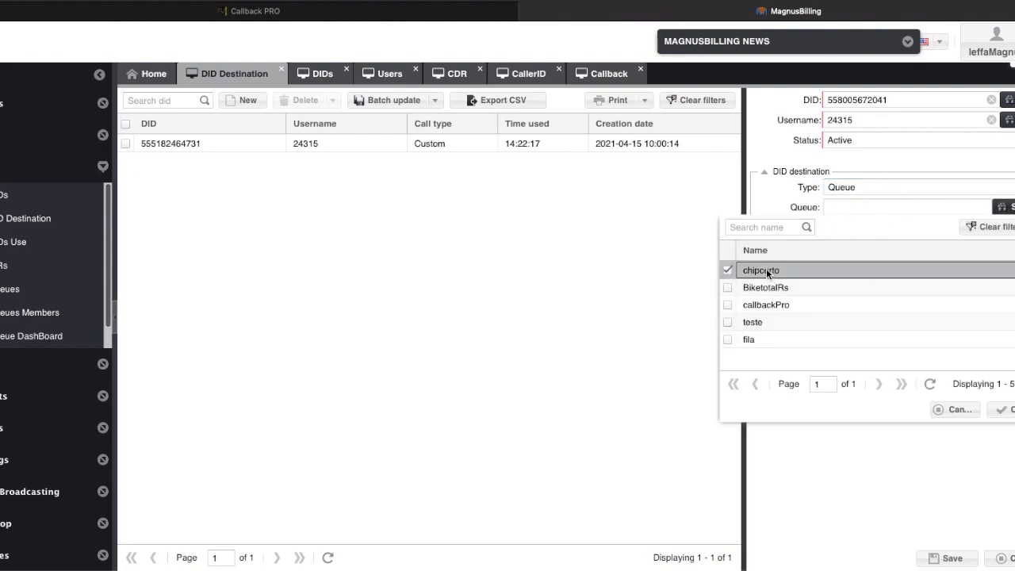
{"action": "double_click", "coordinate": [767, 270]}
{"action": "left_click", "coordinate": [801, 119]}
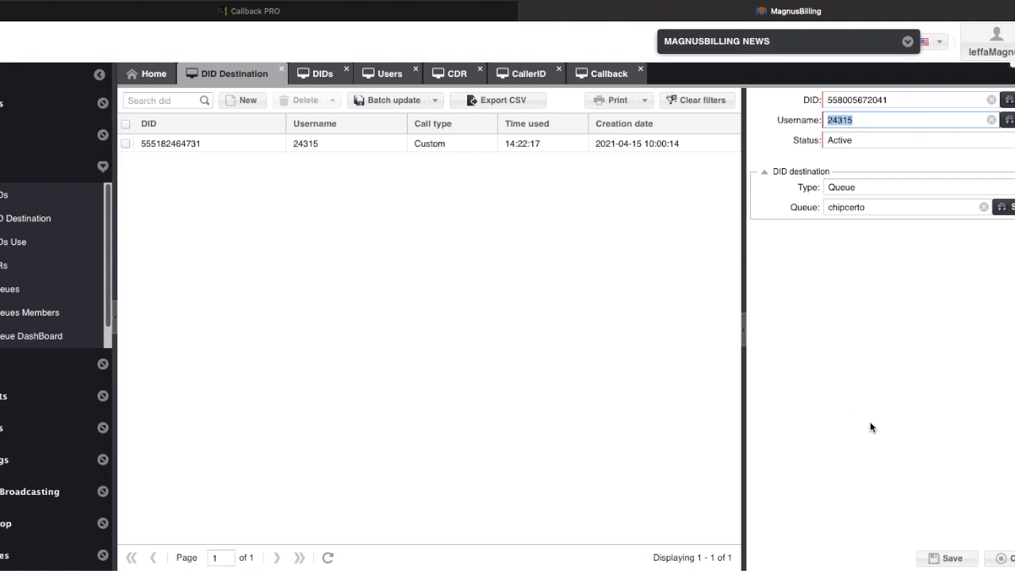
{"action": "left_click", "coordinate": [947, 558]}
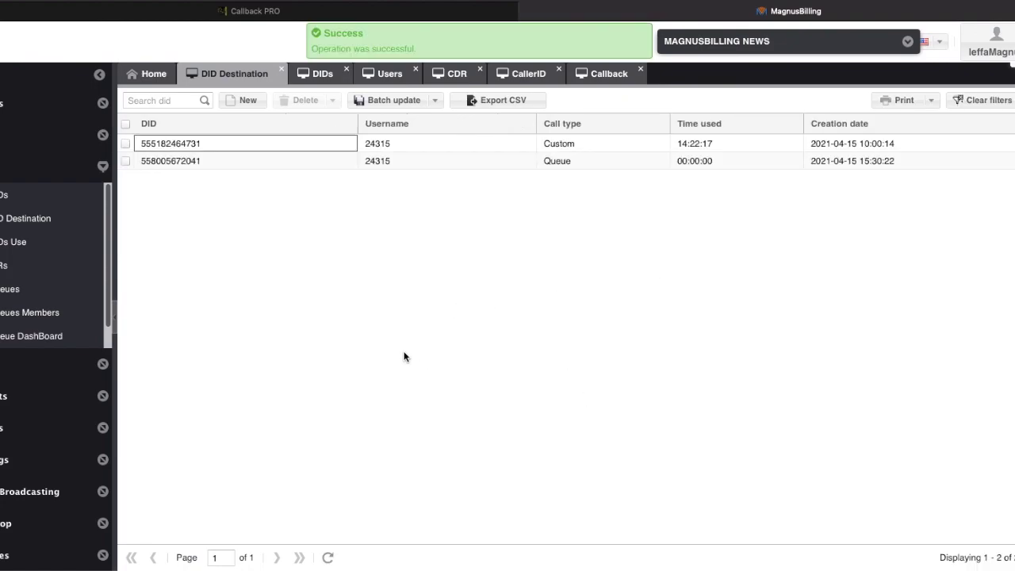
{"action": "left_click", "coordinate": [25, 194]}
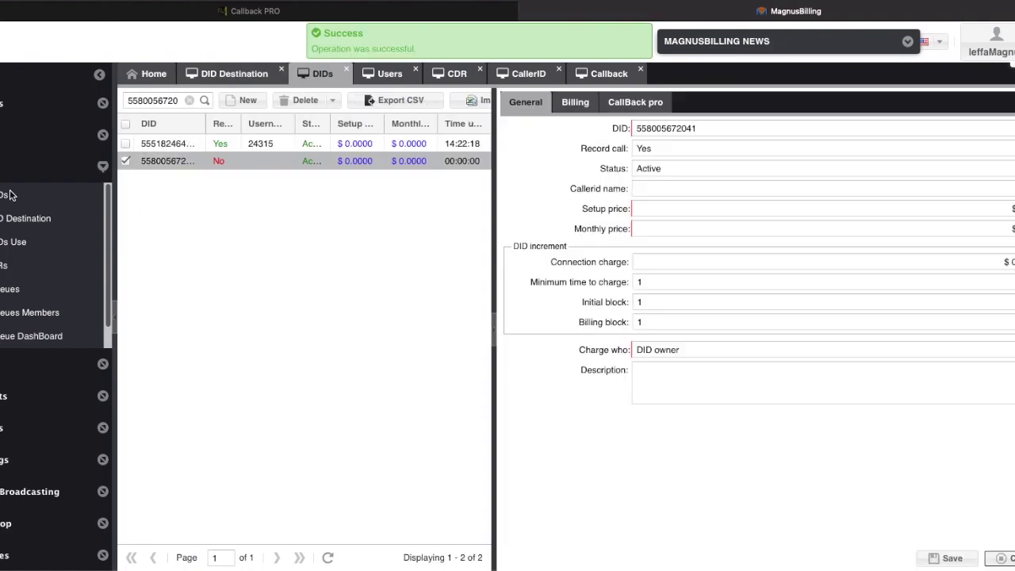
{"action": "left_click", "coordinate": [330, 555]}
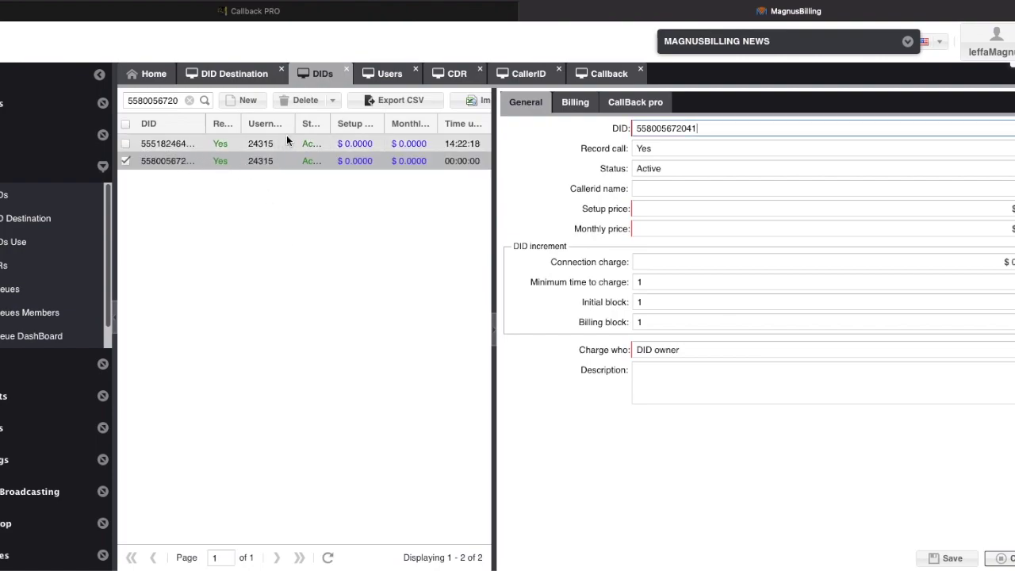
{"action": "left_click_drag", "start_coordinate": [295, 125], "coordinate": [306, 126]}
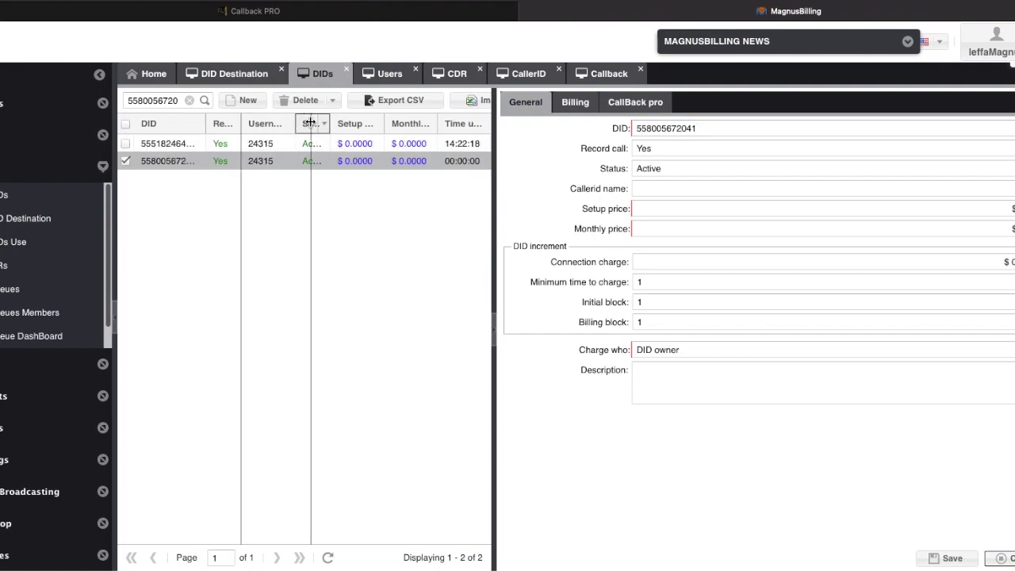
{"action": "left_click", "coordinate": [253, 162]}
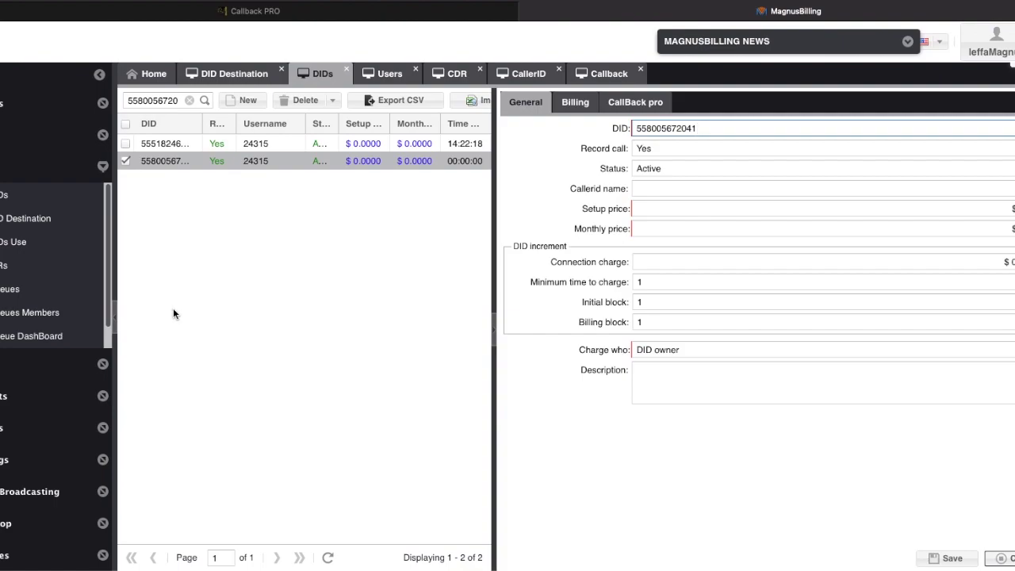
{"action": "left_click_drag", "start_coordinate": [701, 129], "coordinate": [571, 127]}
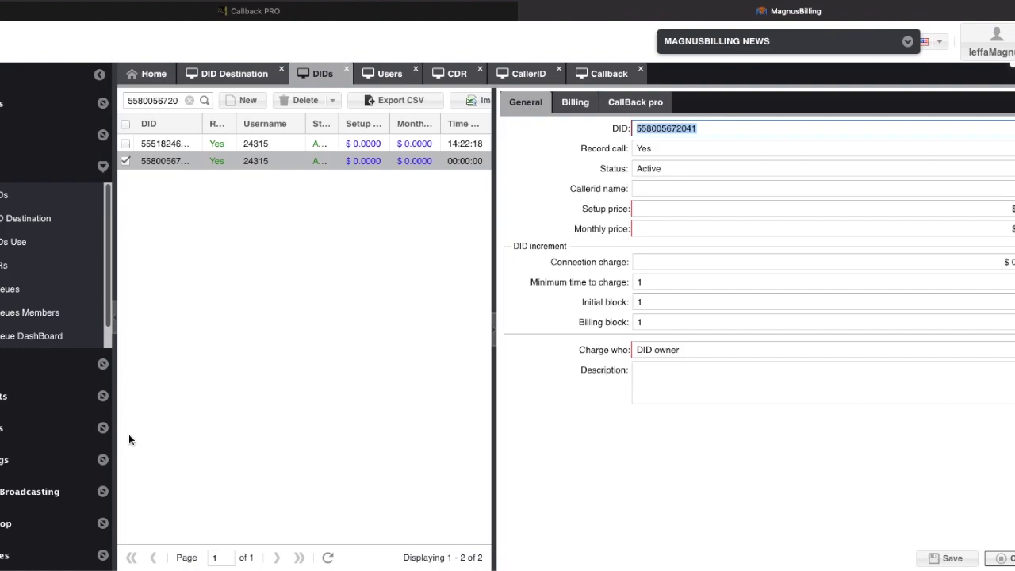
{"action": "left_click", "coordinate": [581, 105]}
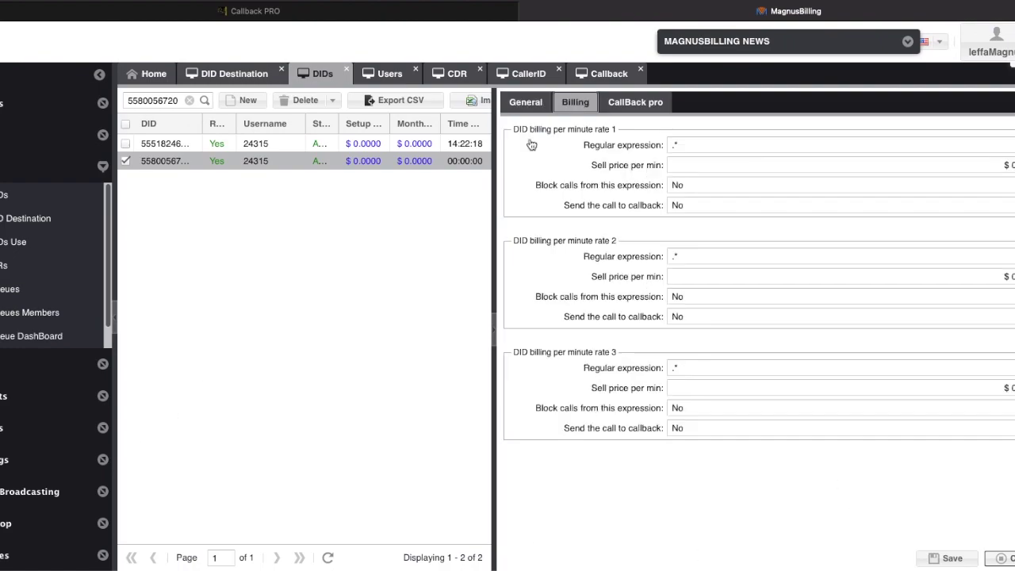
{"action": "left_click", "coordinate": [618, 108]}
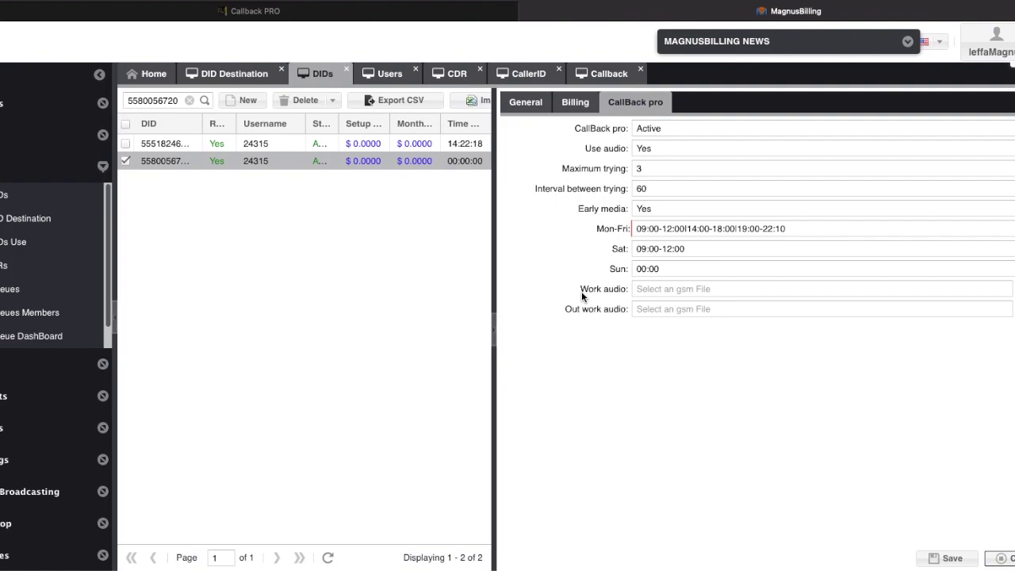
{"action": "left_click", "coordinate": [953, 558]}
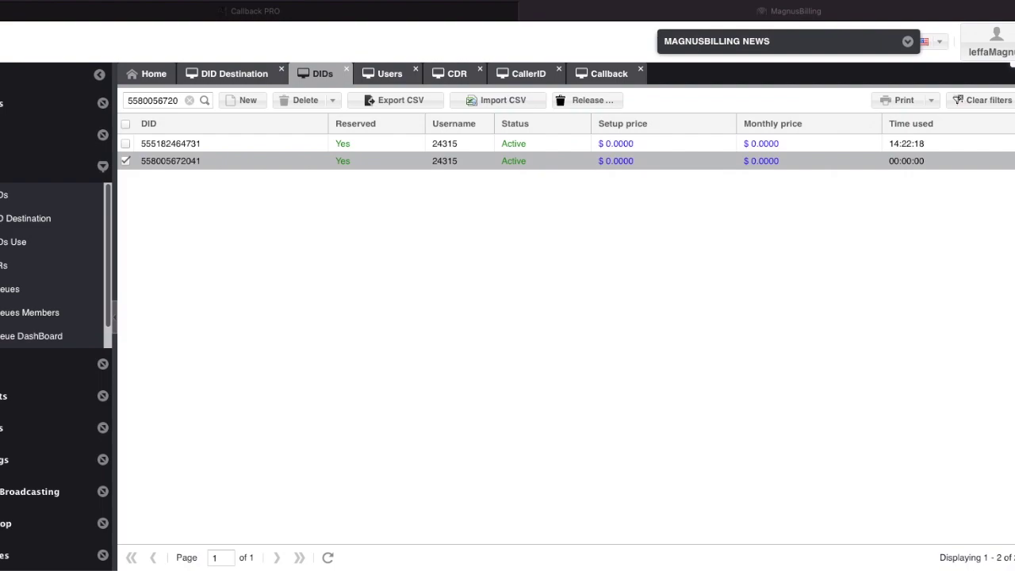
{"action": "left_click", "coordinate": [24, 105]}
{"action": "left_click", "coordinate": [34, 181]}
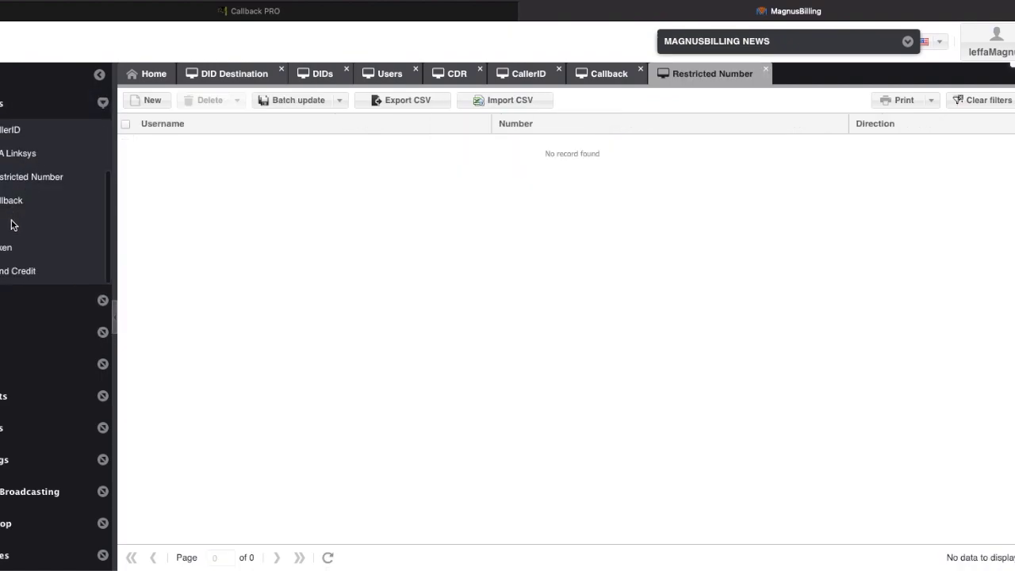
{"action": "scroll", "coordinate": [22, 181], "scroll_direction": "up", "scroll_amount": 2}
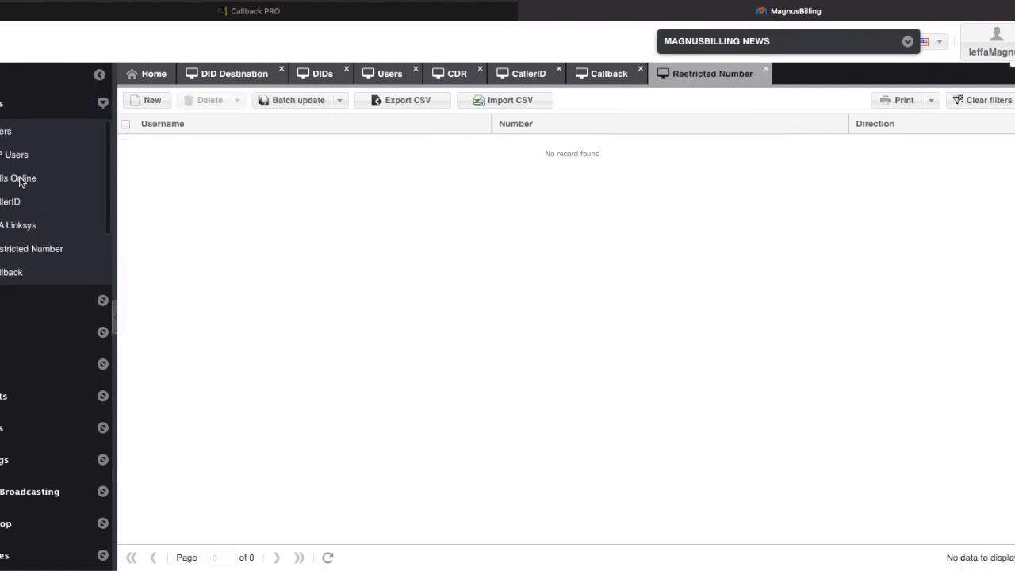
{"action": "left_click", "coordinate": [23, 179]}
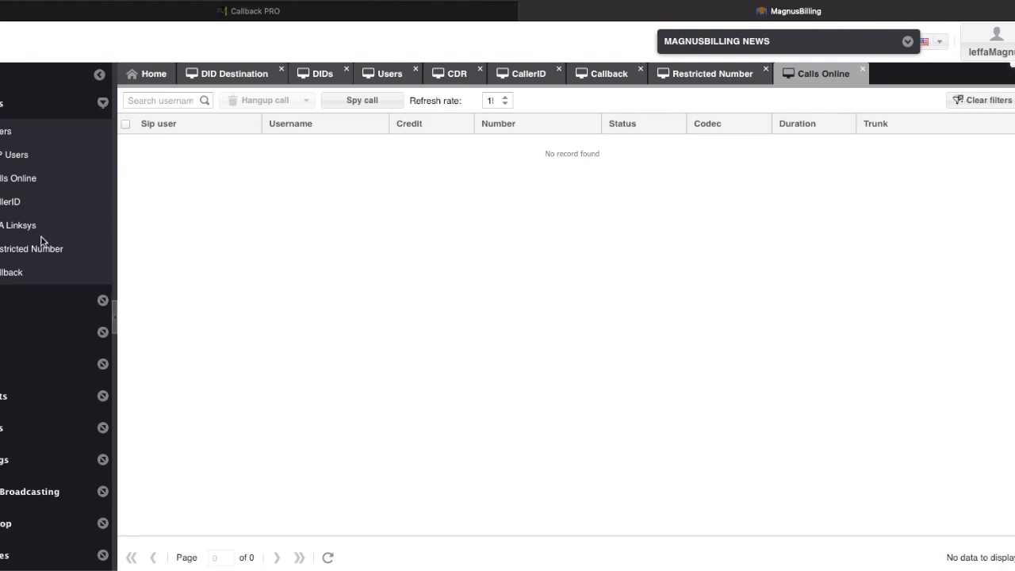
{"action": "scroll", "coordinate": [24, 246], "scroll_direction": "down", "scroll_amount": 1}
{"action": "left_click", "coordinate": [15, 252]}
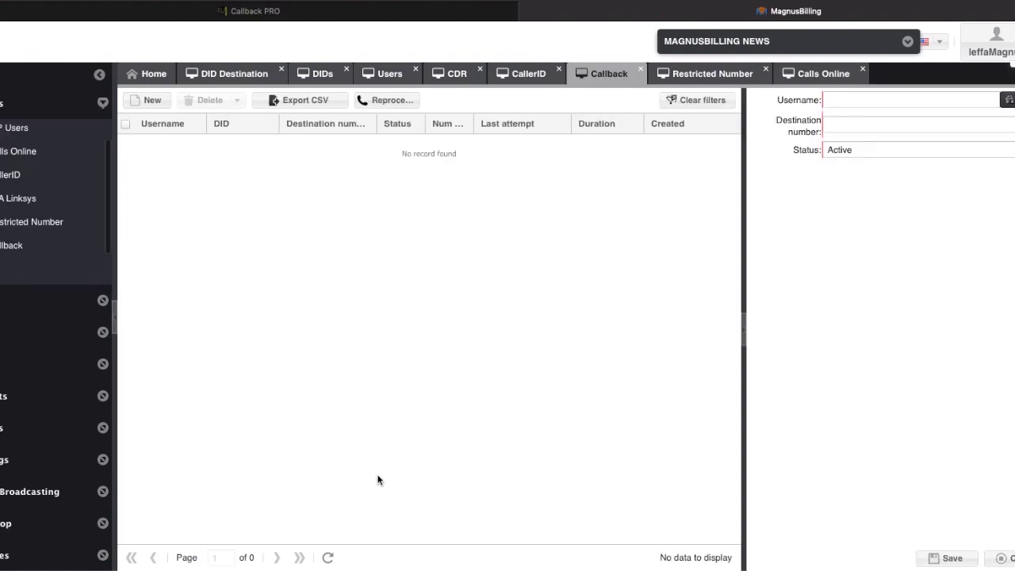
{"action": "left_click", "coordinate": [327, 558]}
{"action": "left_click", "coordinate": [1006, 558]}
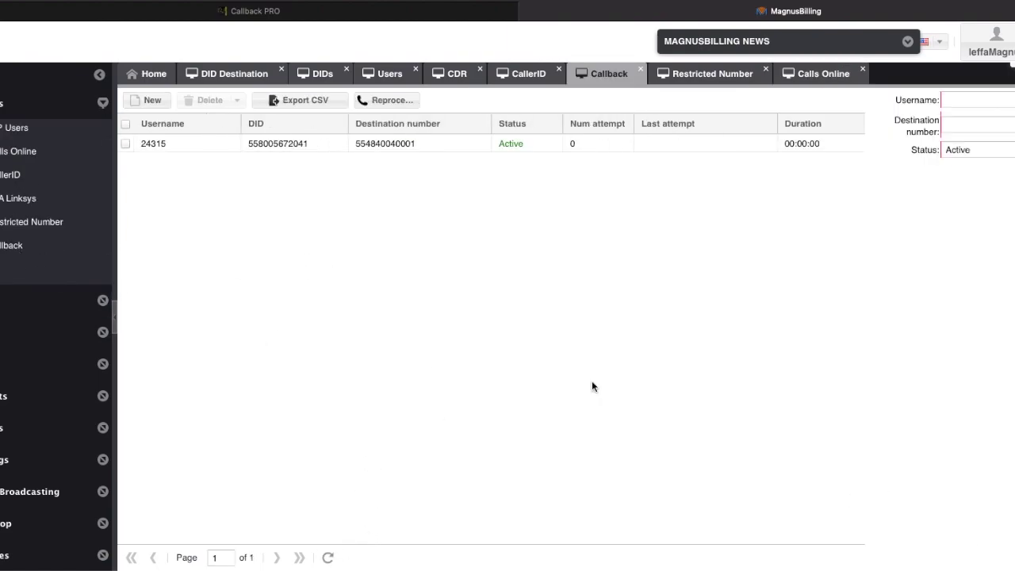
{"action": "left_click", "coordinate": [277, 143]}
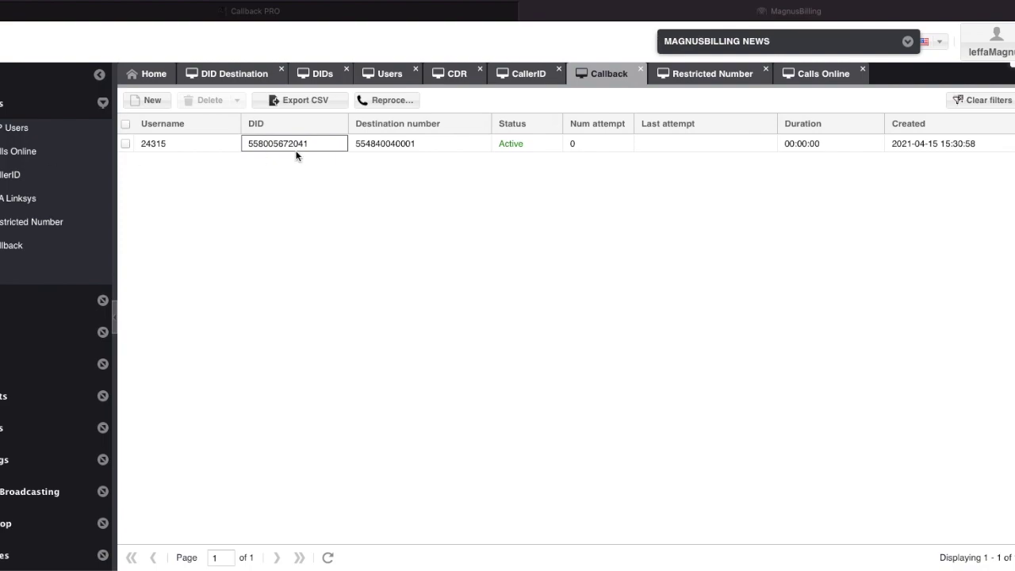
Refresh the Callback list to confirm Sent after one 38-second attempt, then open the CDR report.
{"action": "left_click", "coordinate": [20, 151]}
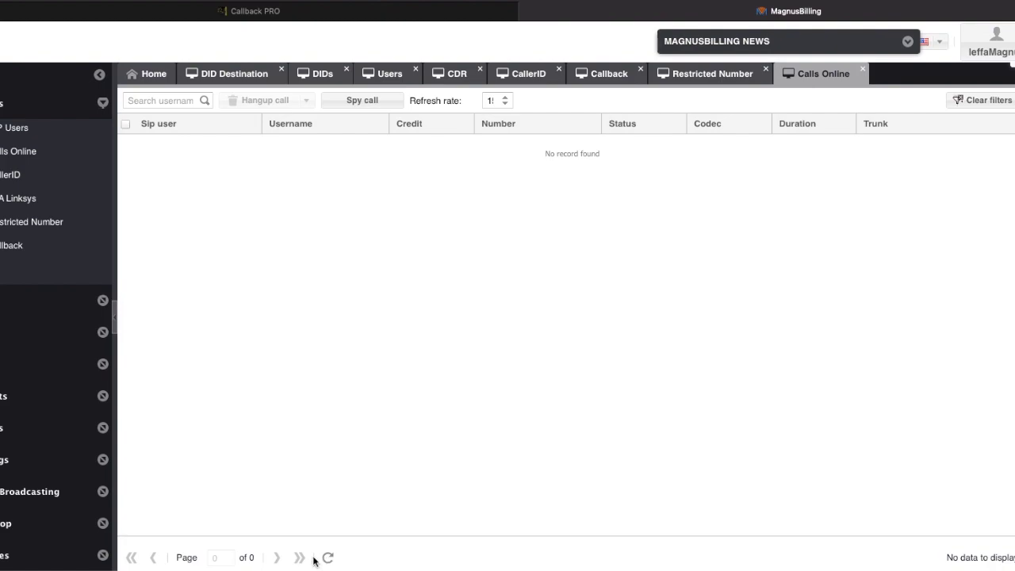
{"action": "left_click", "coordinate": [24, 249]}
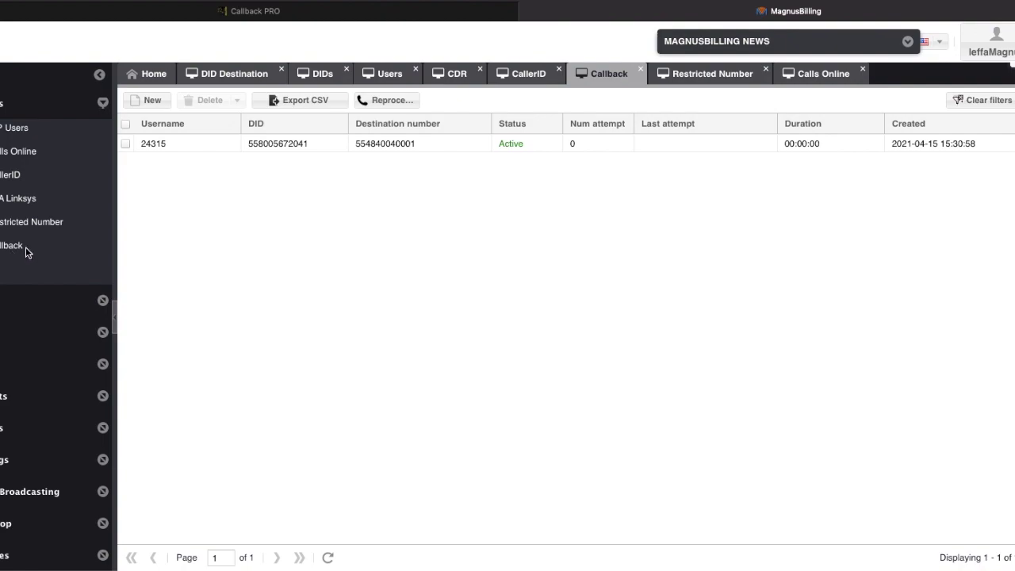
{"action": "left_click", "coordinate": [328, 558]}
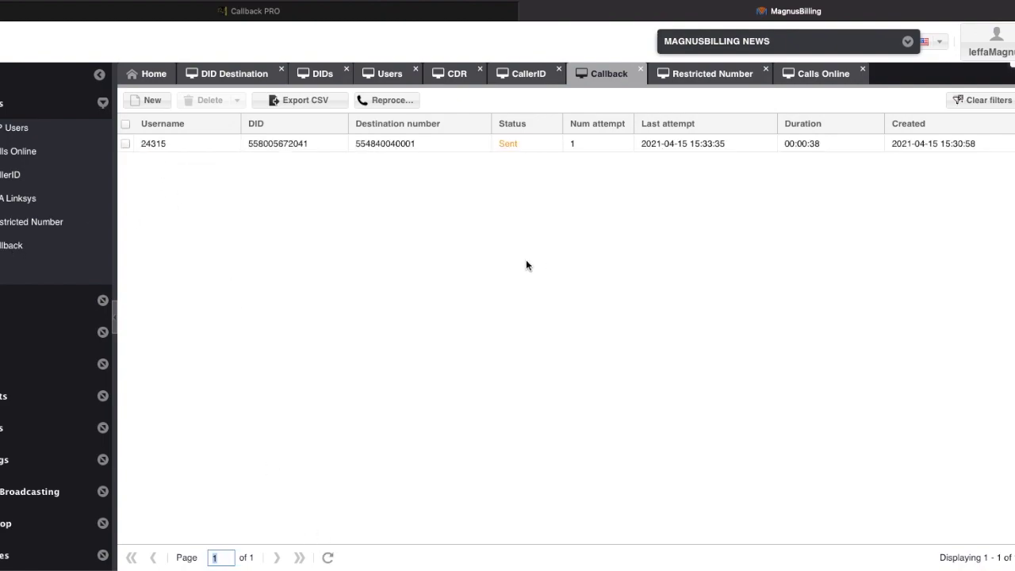
{"action": "left_click", "coordinate": [509, 143]}
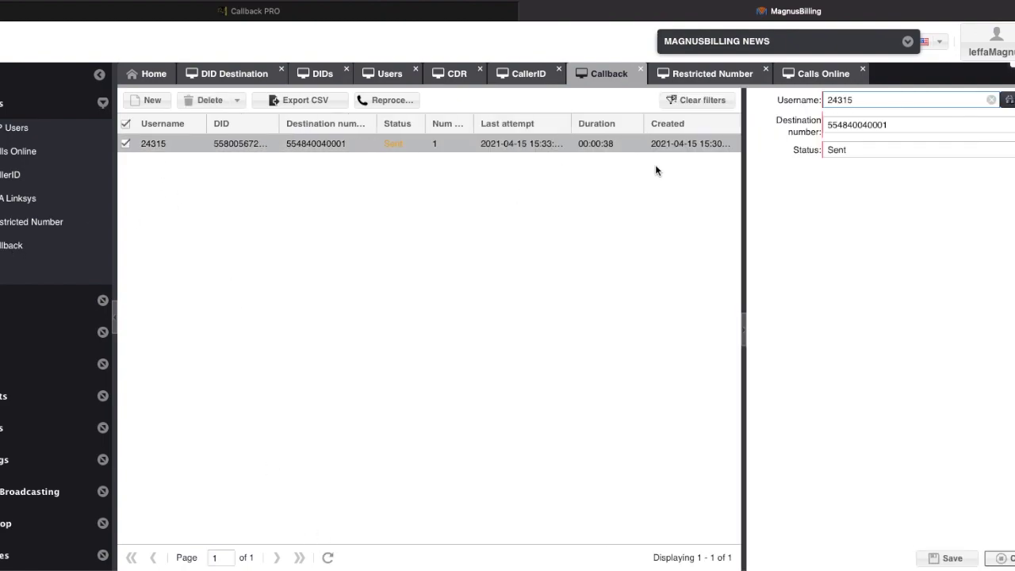
{"action": "double_click", "coordinate": [846, 149]}
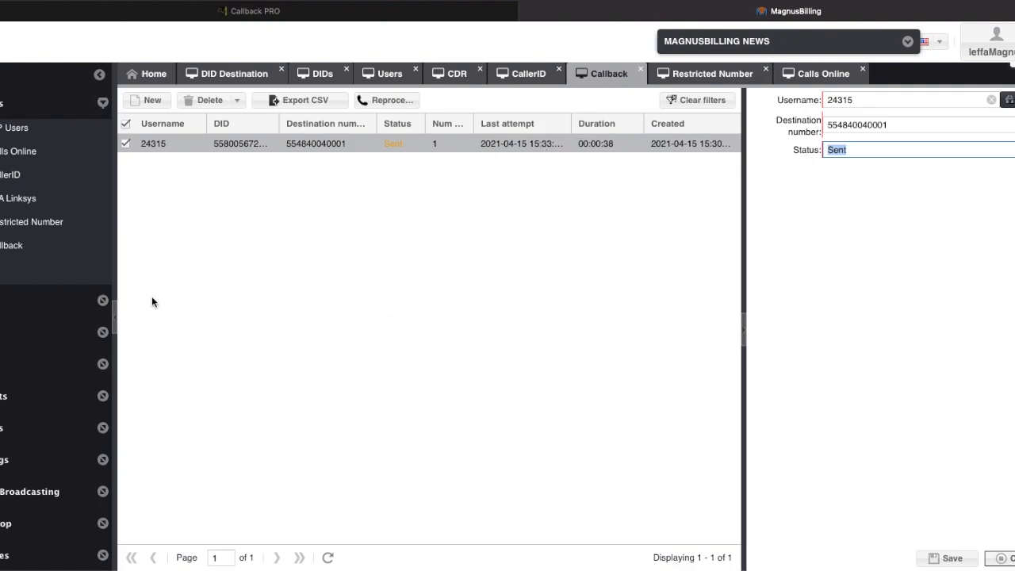
{"action": "left_click", "coordinate": [16, 396]}
{"action": "left_click", "coordinate": [6, 258]}
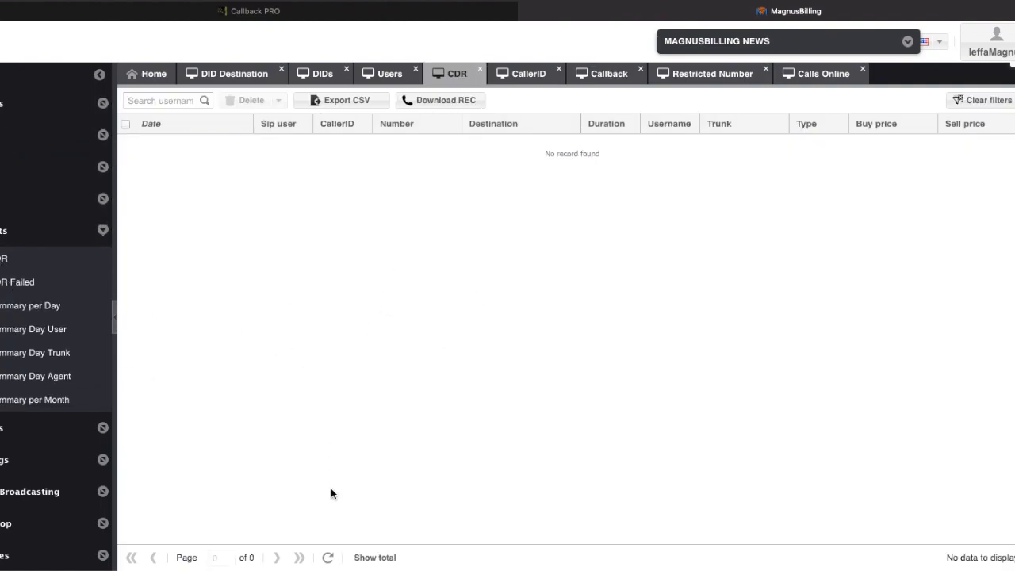
{"action": "left_click", "coordinate": [328, 558]}
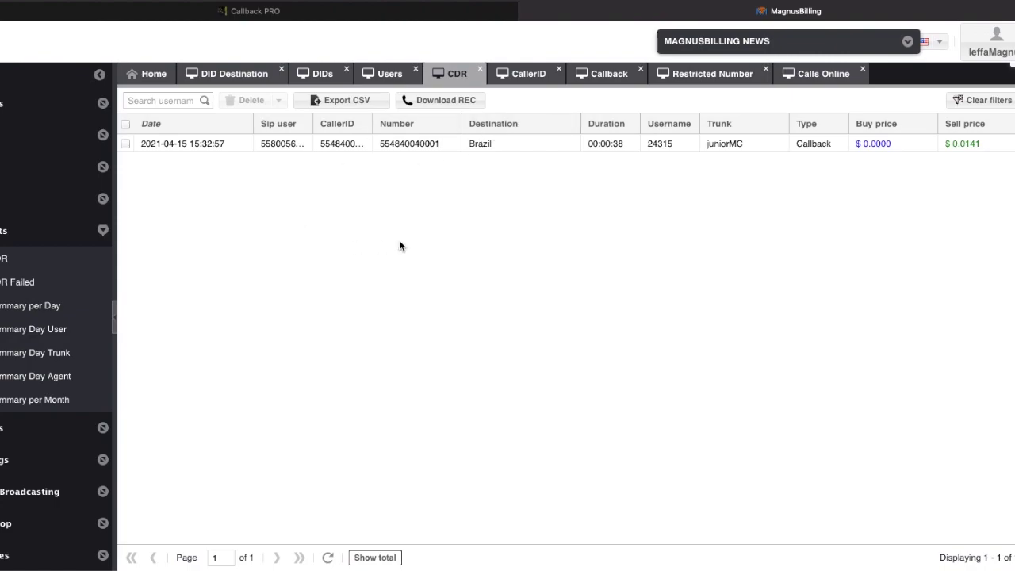
Review the DID's CallBack pro settings, selecting then clearing the Mon-Fri working hours.
{"action": "left_click", "coordinate": [333, 73]}
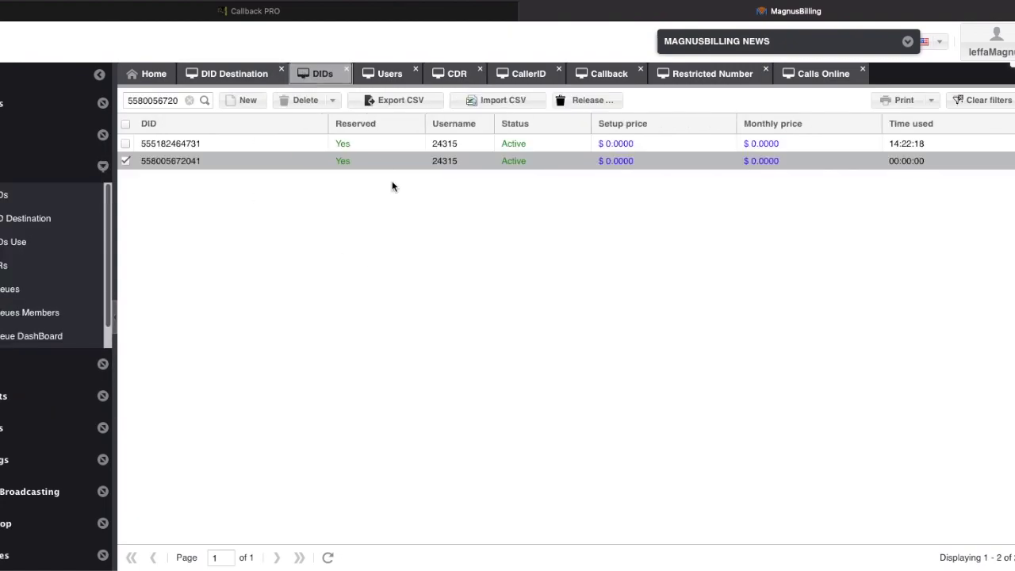
{"action": "left_click", "coordinate": [349, 161]}
{"action": "left_click_drag", "start_coordinate": [785, 228], "coordinate": [587, 224]}
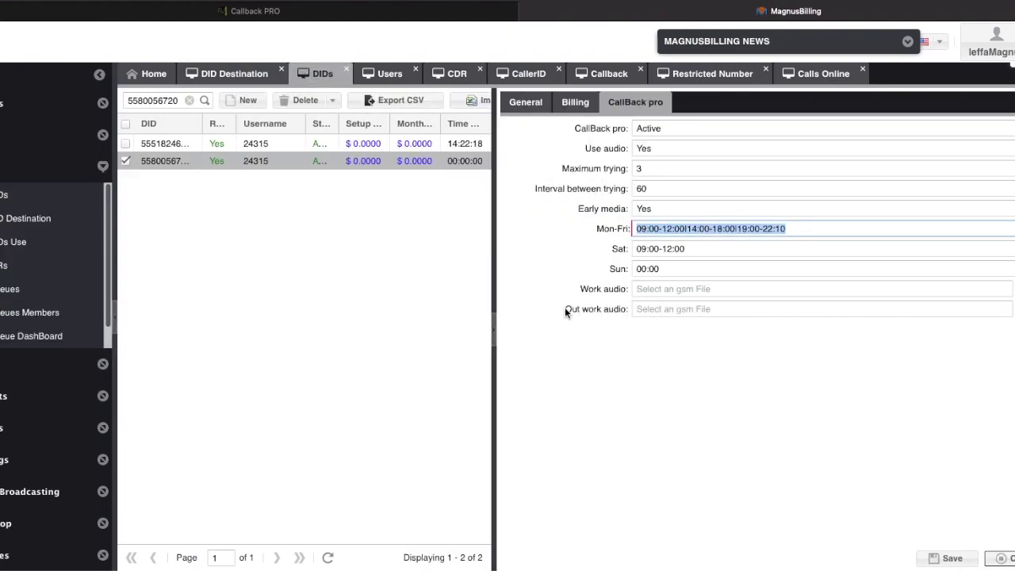
{"action": "left_click", "coordinate": [627, 309]}
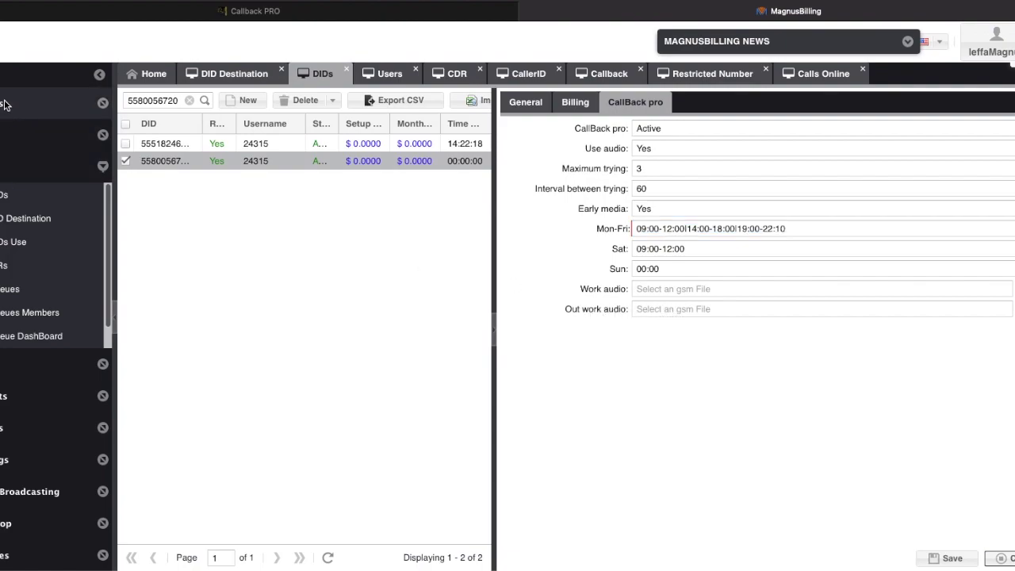
Set the test callback's status to Not working in the Callback list and save.
{"action": "left_click", "coordinate": [31, 103]}
{"action": "left_click", "coordinate": [11, 246]}
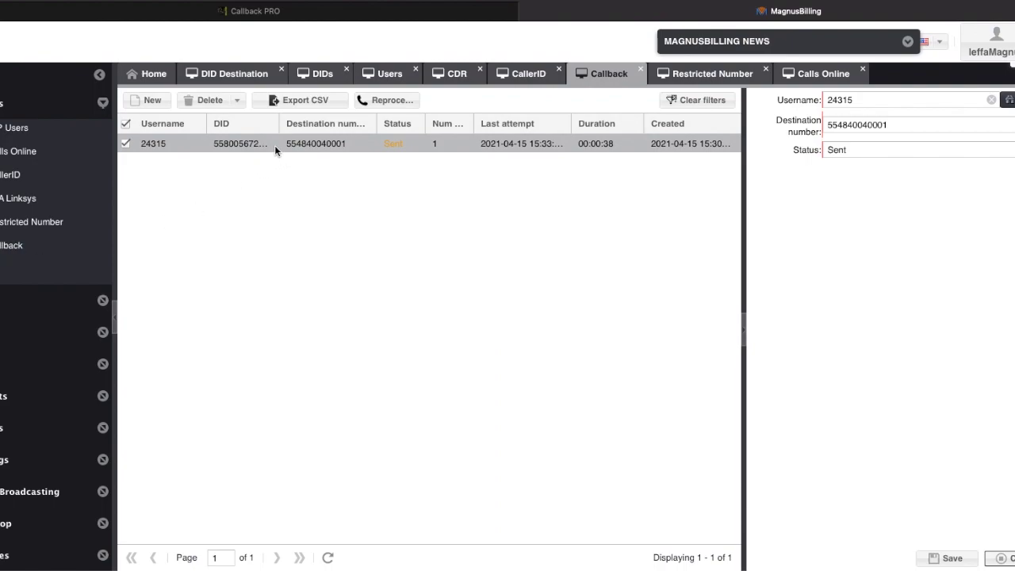
{"action": "left_click", "coordinate": [869, 149]}
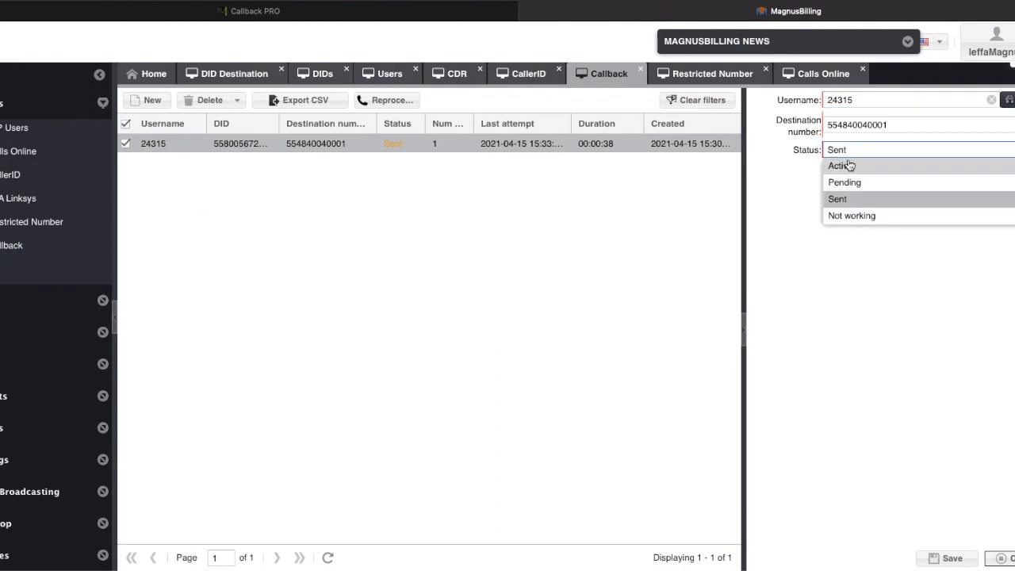
{"action": "left_click", "coordinate": [851, 216]}
{"action": "left_click", "coordinate": [963, 558]}
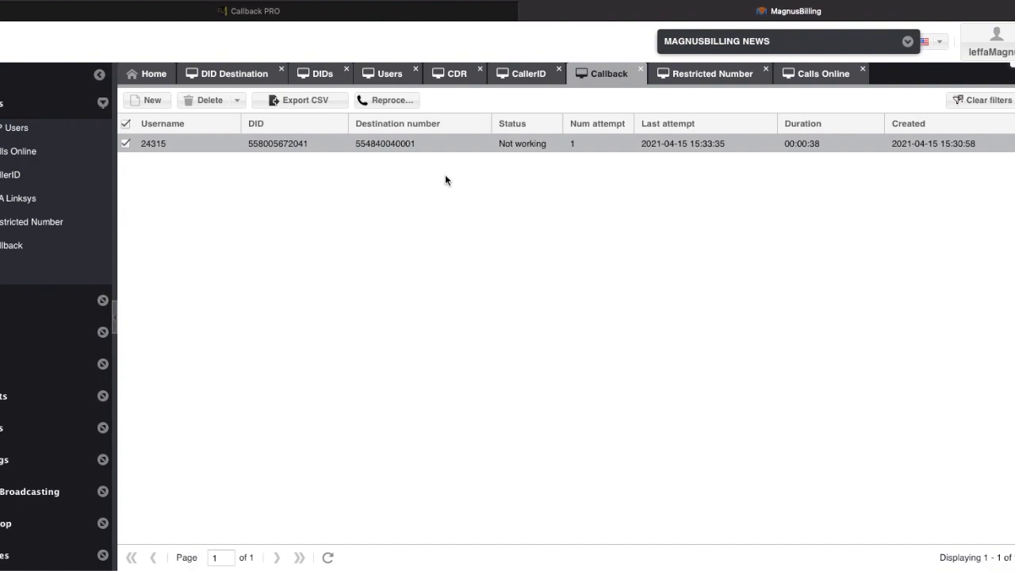
Restore the callback's status to Active, then highlight the Callback PRO USD 129,00 price.
{"action": "key", "text": "Right"}
{"action": "left_click", "coordinate": [416, 145]}
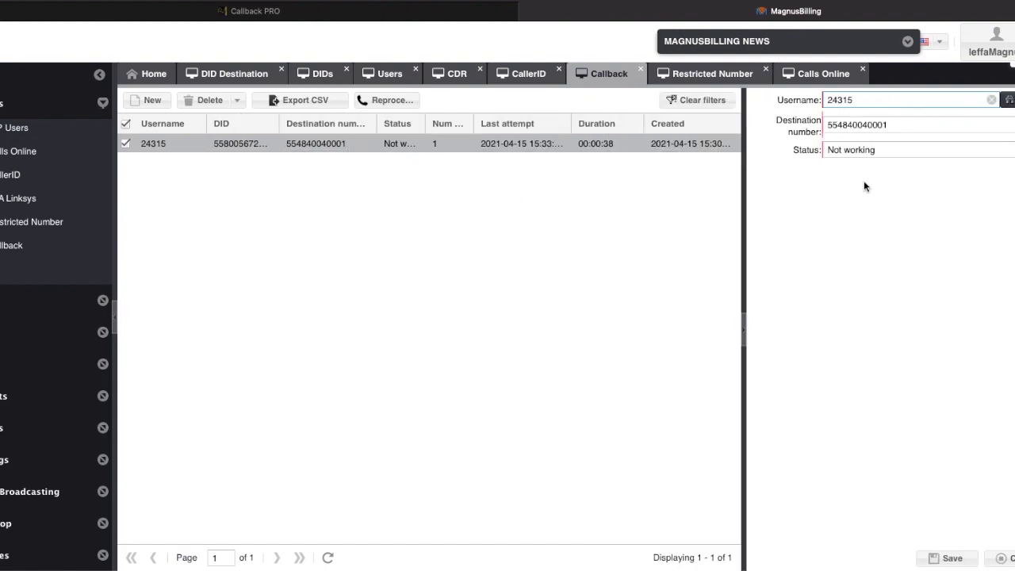
{"action": "left_click", "coordinate": [869, 149]}
{"action": "left_click", "coordinate": [842, 169]}
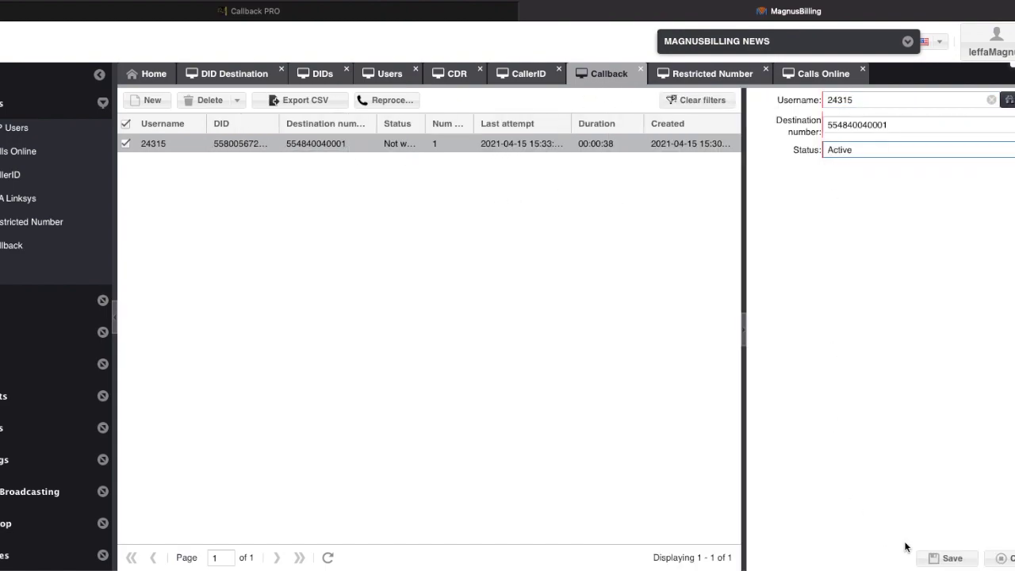
{"action": "left_click", "coordinate": [944, 559]}
{"action": "left_click", "coordinate": [234, 12]}
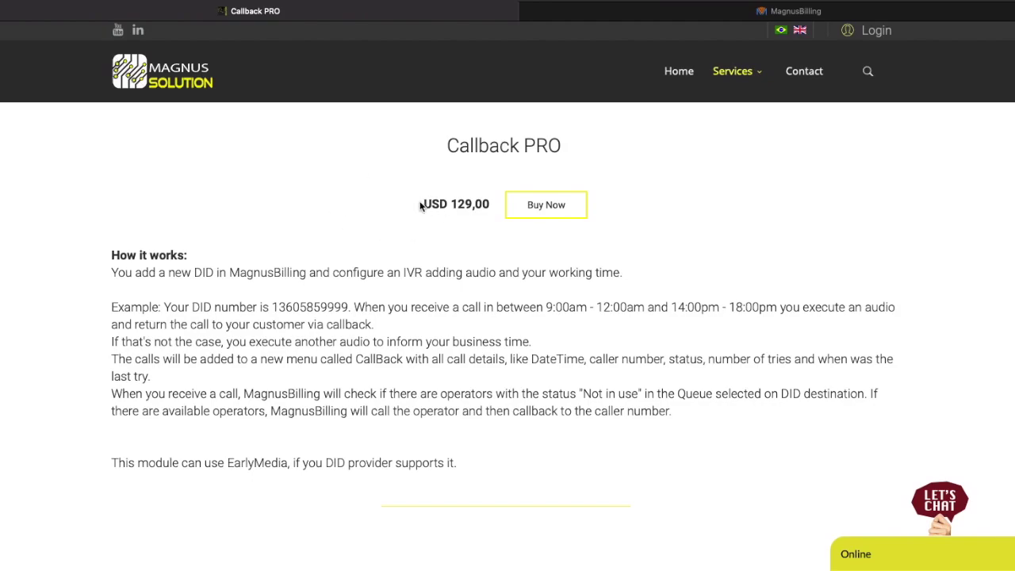
{"action": "left_click_drag", "start_coordinate": [423, 204], "coordinate": [490, 204]}
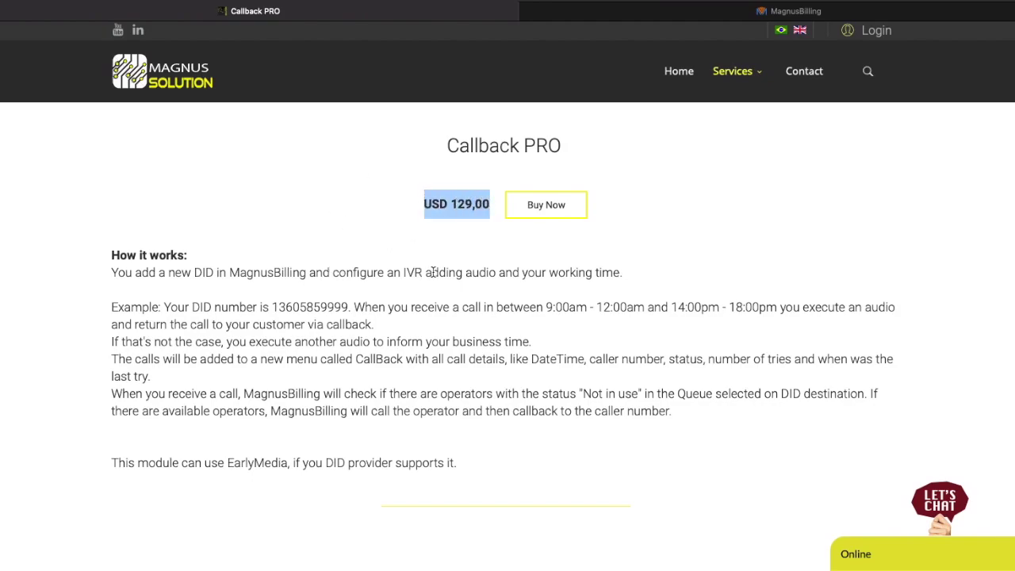